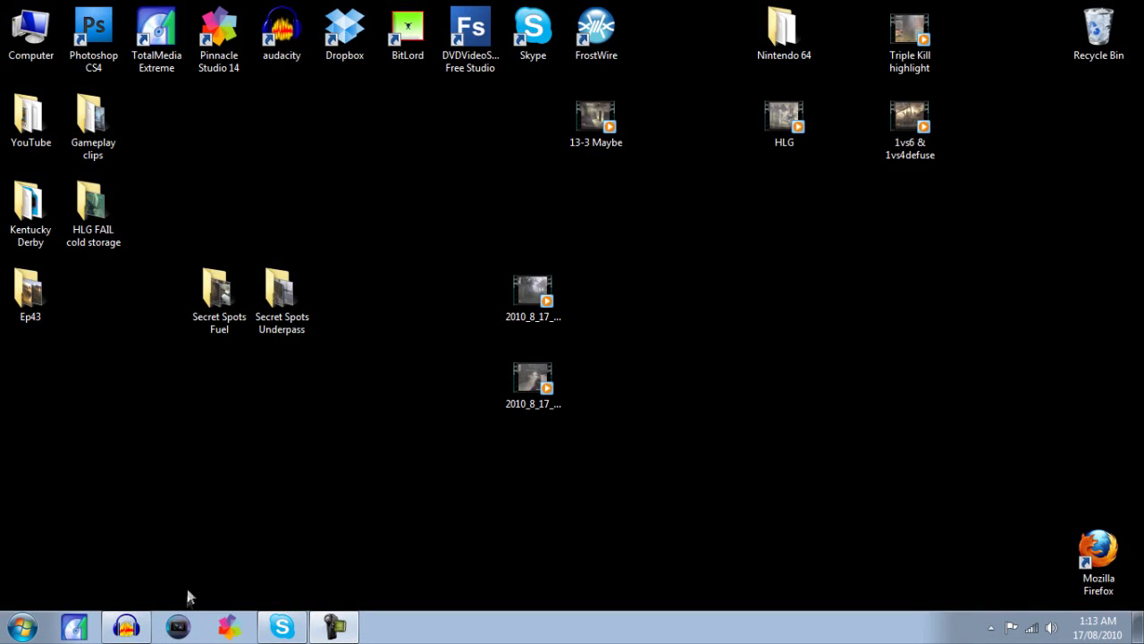
# Launch Vegas Pro 9.0 and dismiss the project-loading error dialog.
pyautogui.click(183, 623)
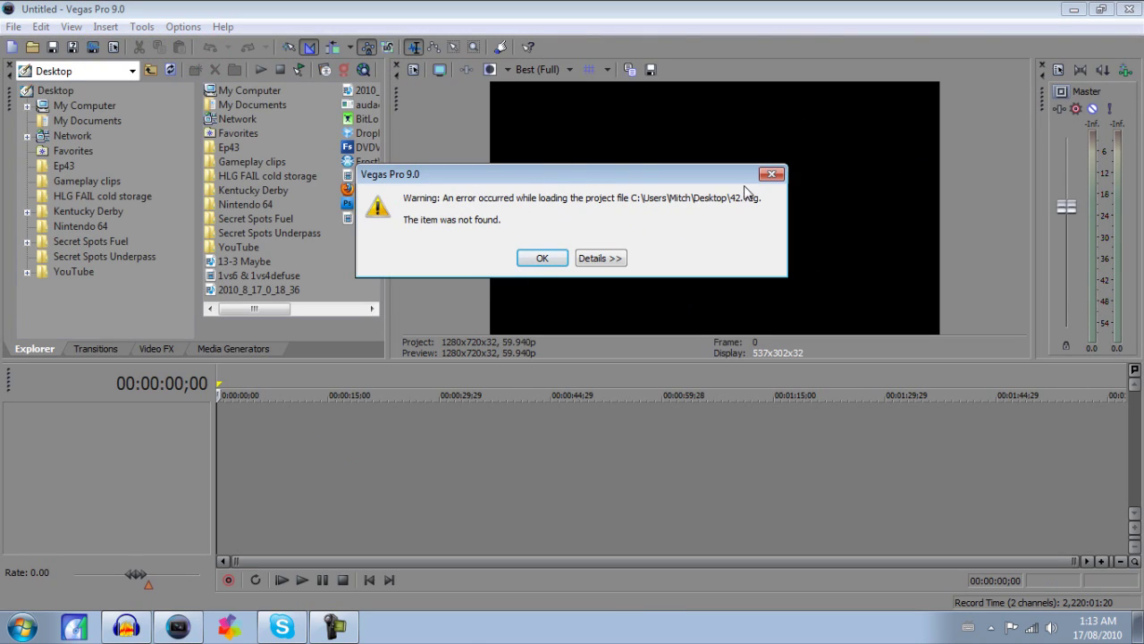
pyautogui.click(771, 176)
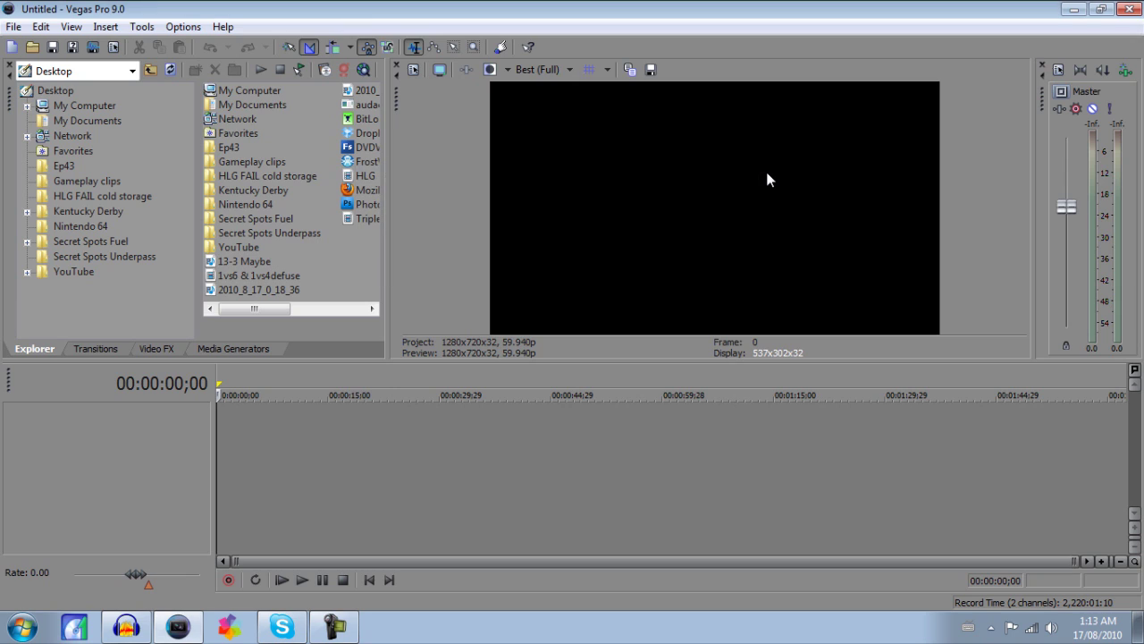
# Resize the timeline and preview panes, then bring up the Project Video Properties.
pyautogui.moveTo(485, 361); pyautogui.dragTo(485, 229)
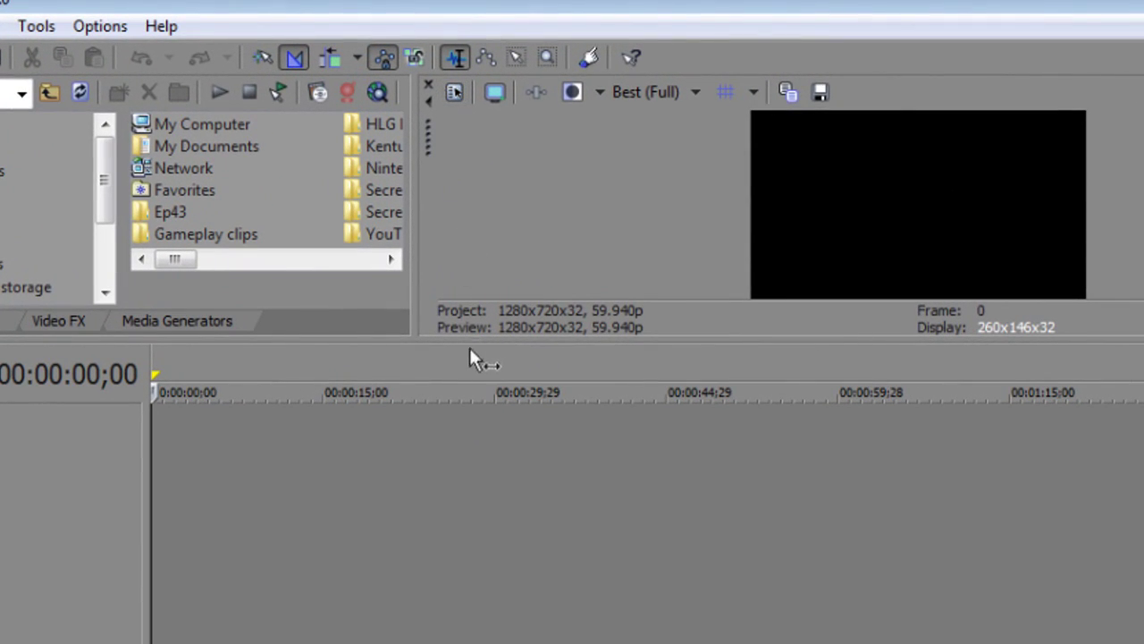
pyautogui.moveTo(469, 338); pyautogui.dragTo(469, 441)
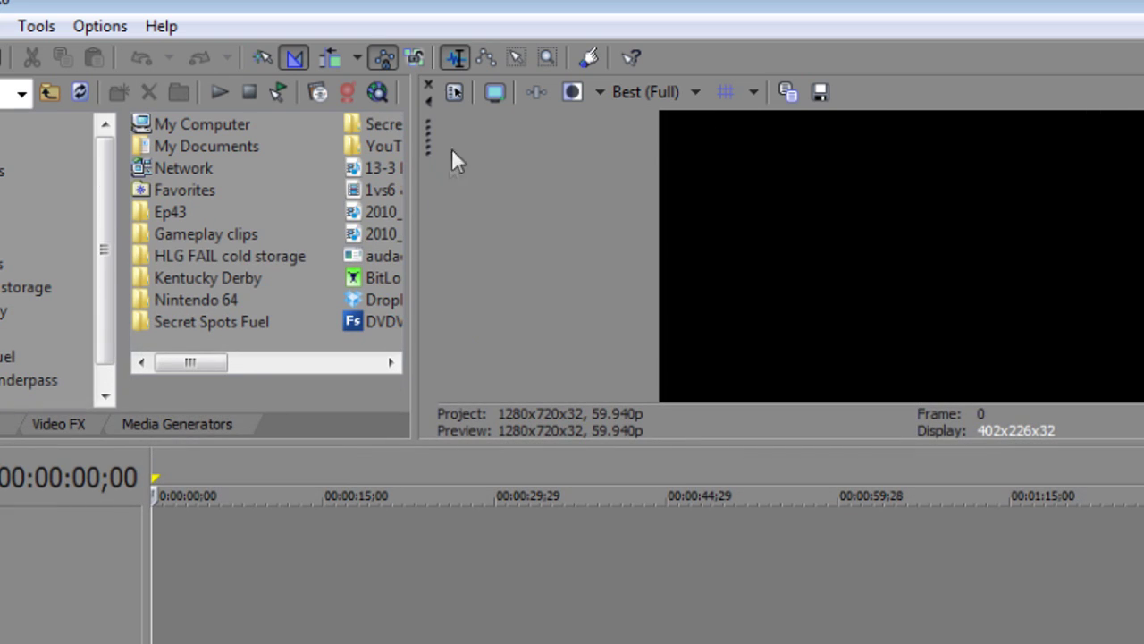
pyautogui.click(457, 96)
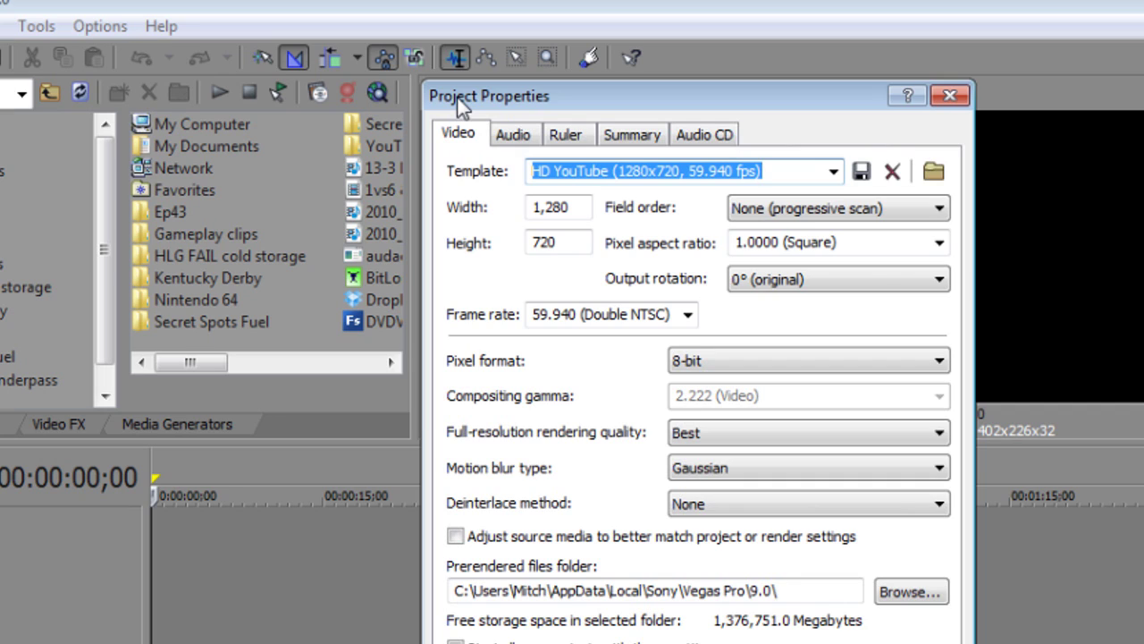
pyautogui.moveTo(534, 107); pyautogui.dragTo(494, 132)
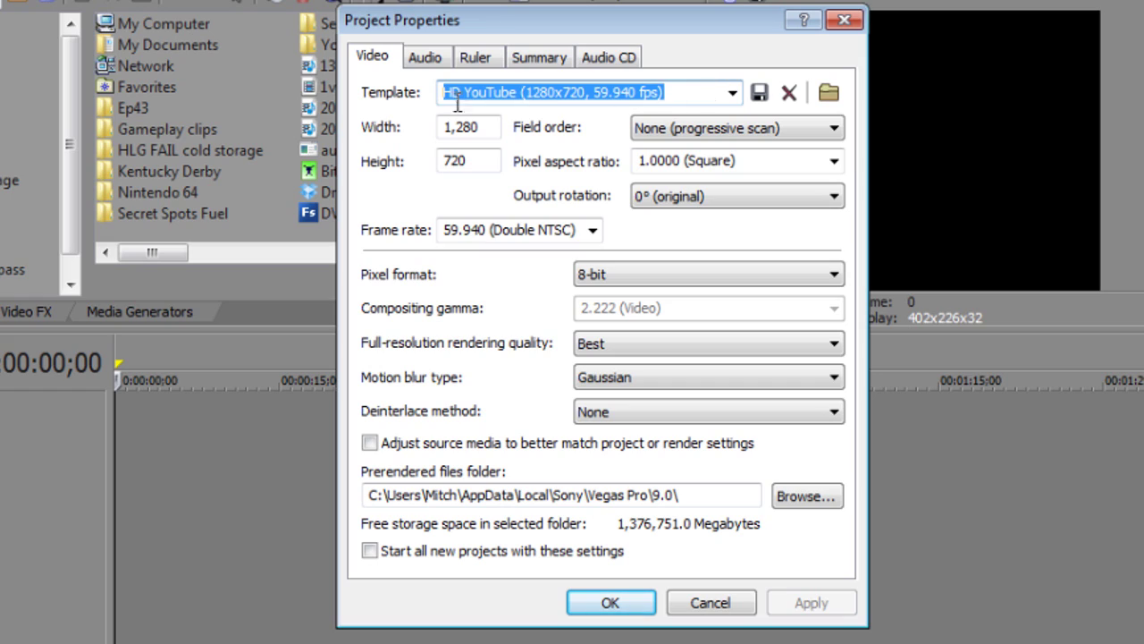
pyautogui.click(676, 92)
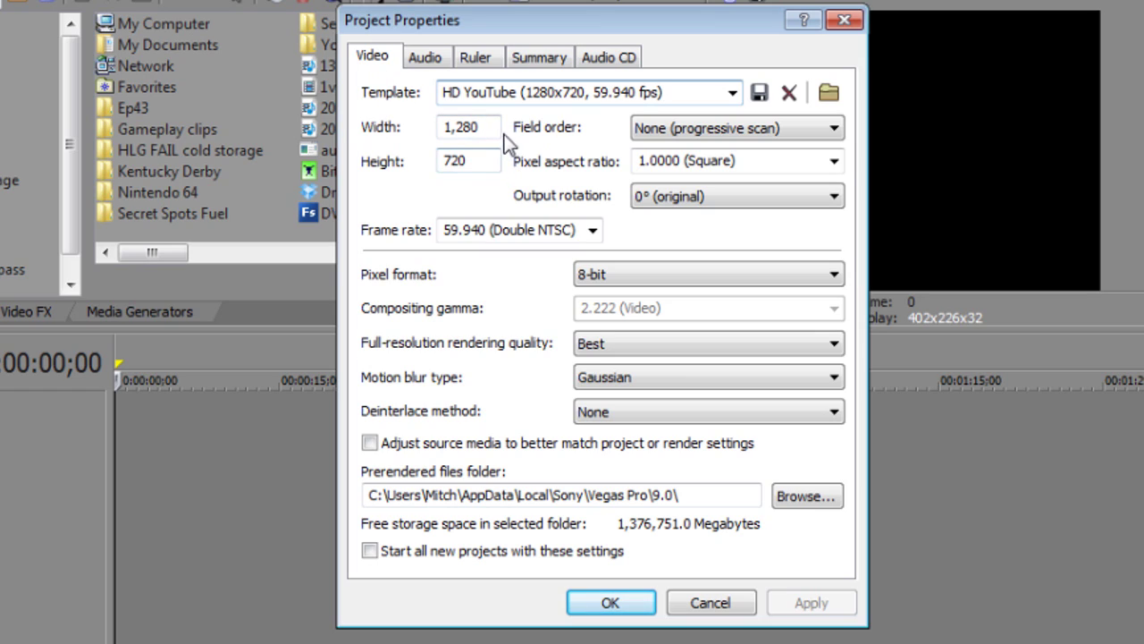
pyautogui.moveTo(494, 128); pyautogui.dragTo(415, 134)
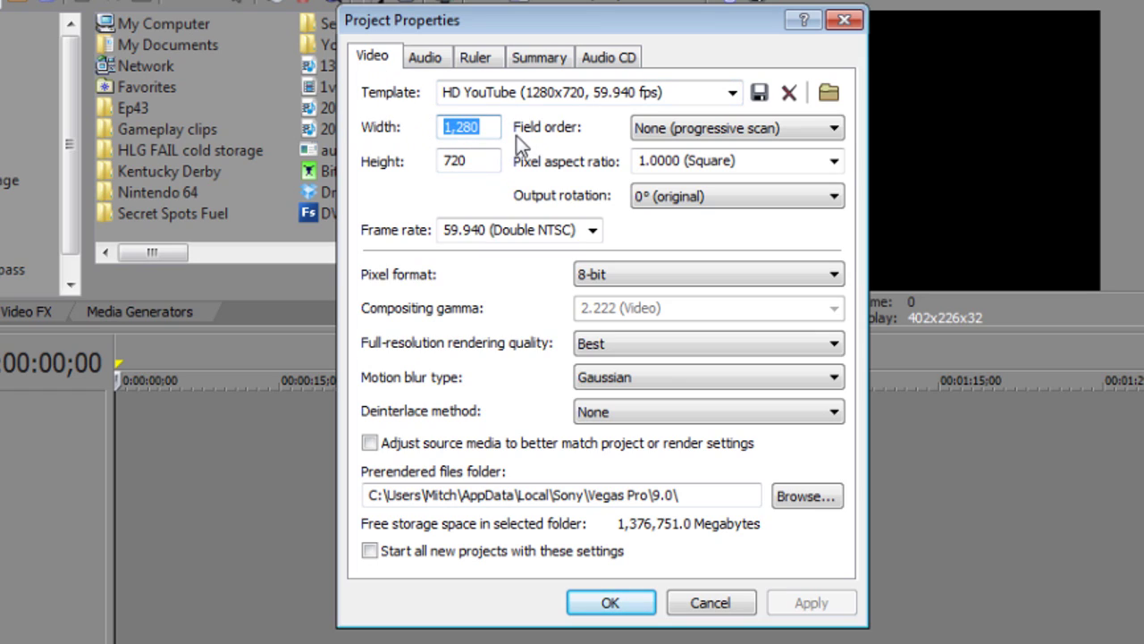
pyautogui.moveTo(490, 160); pyautogui.dragTo(442, 162)
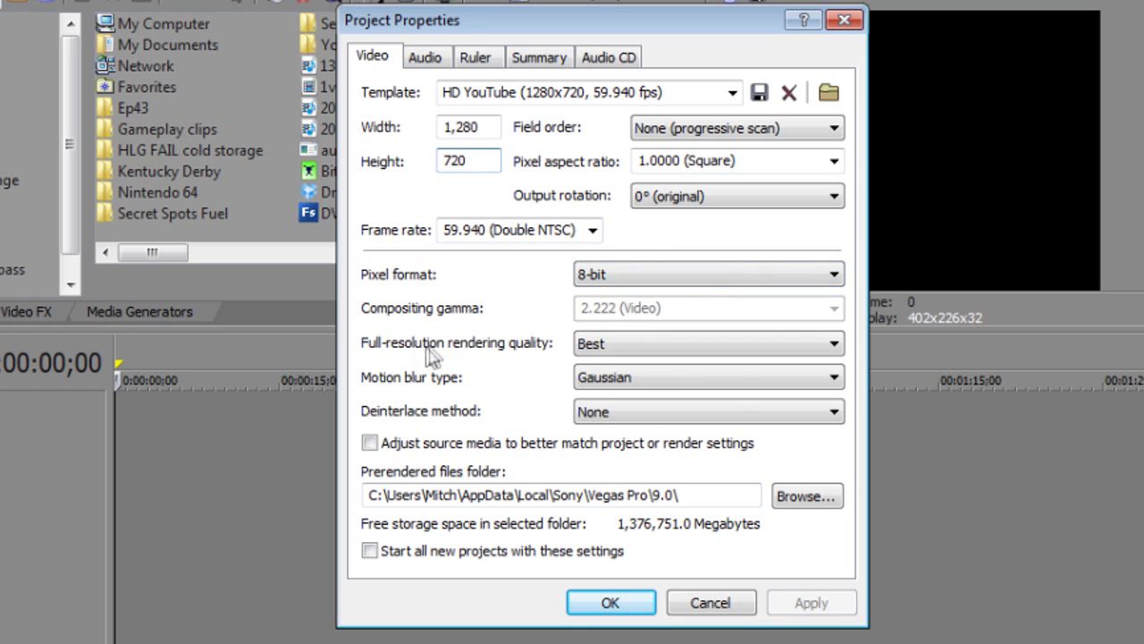
pyautogui.click(627, 348)
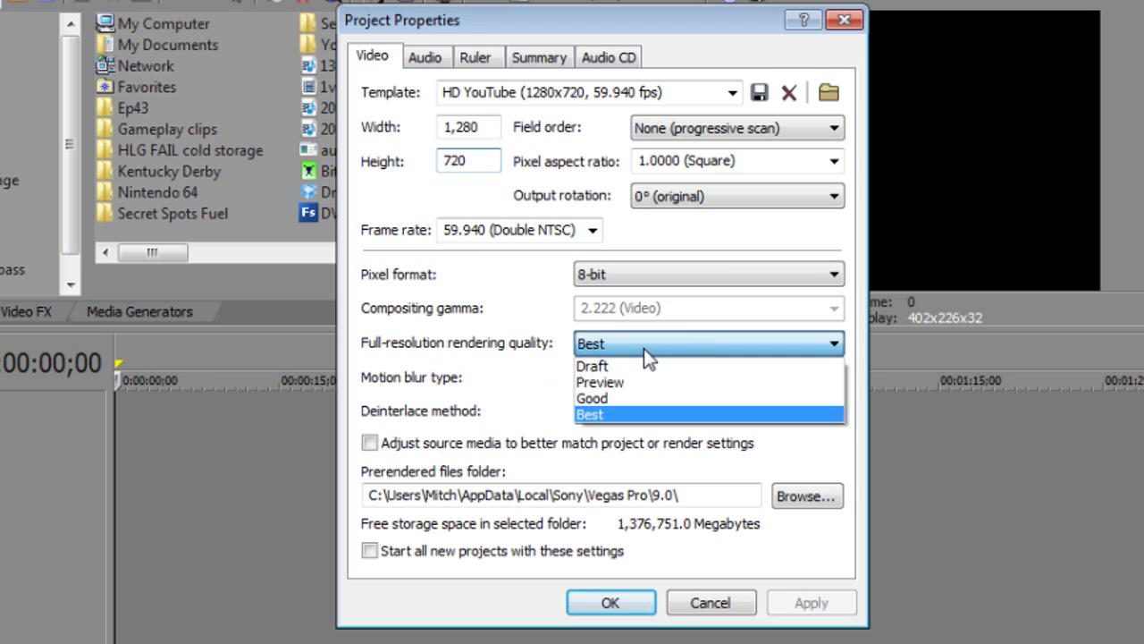
pyautogui.click(592, 417)
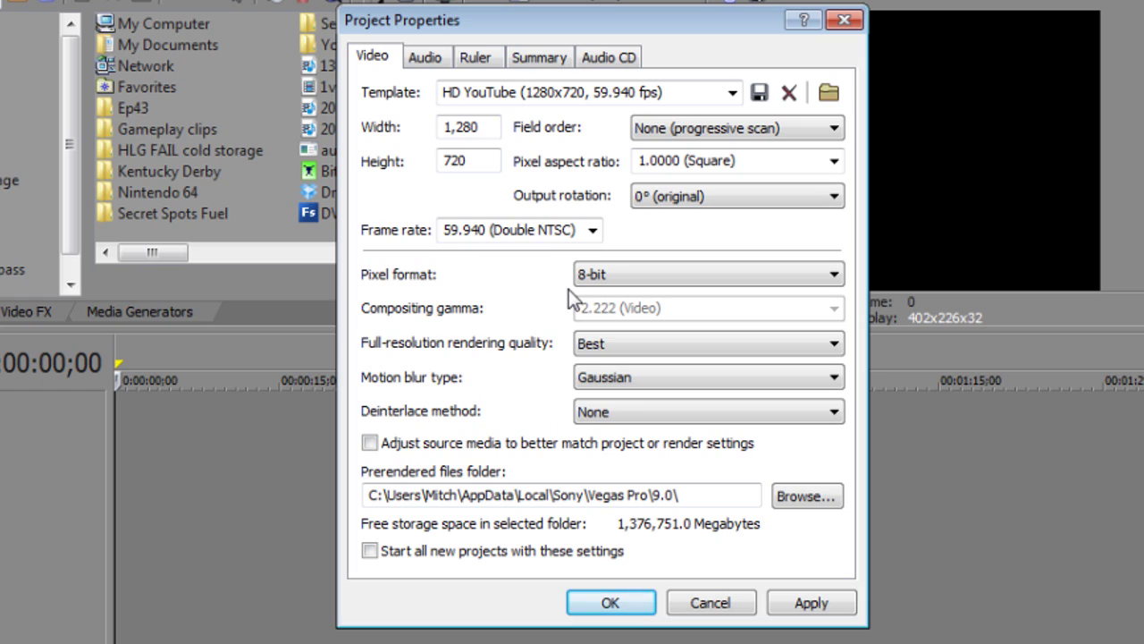
# Set the project audio sample rate to 48,000 Hz and apply it.
pyautogui.click(427, 60)
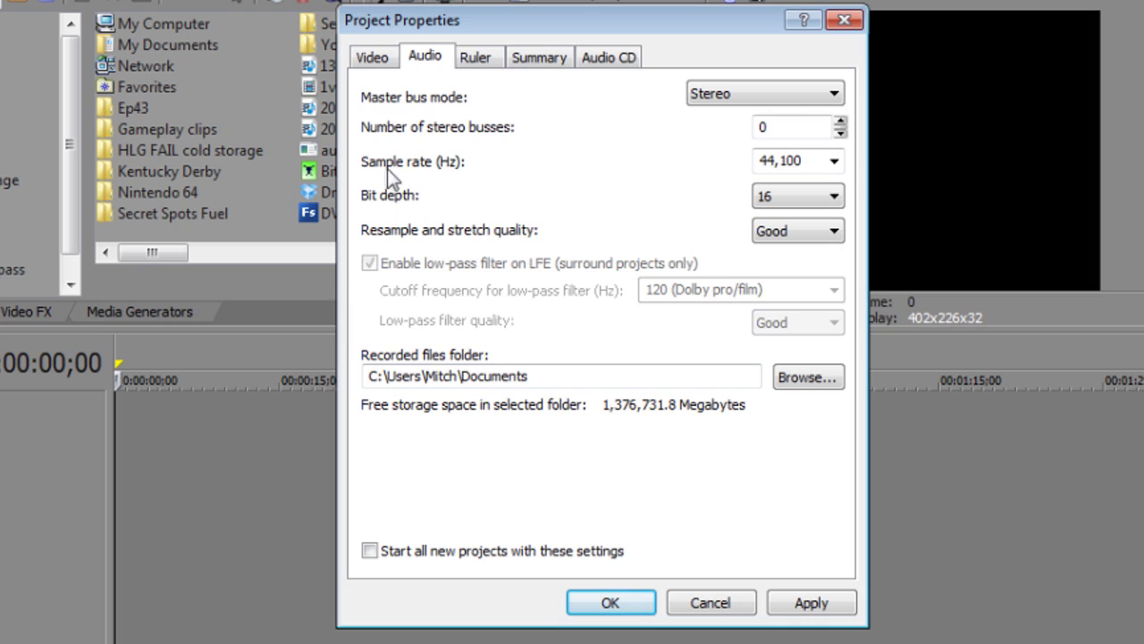
pyautogui.click(834, 163)
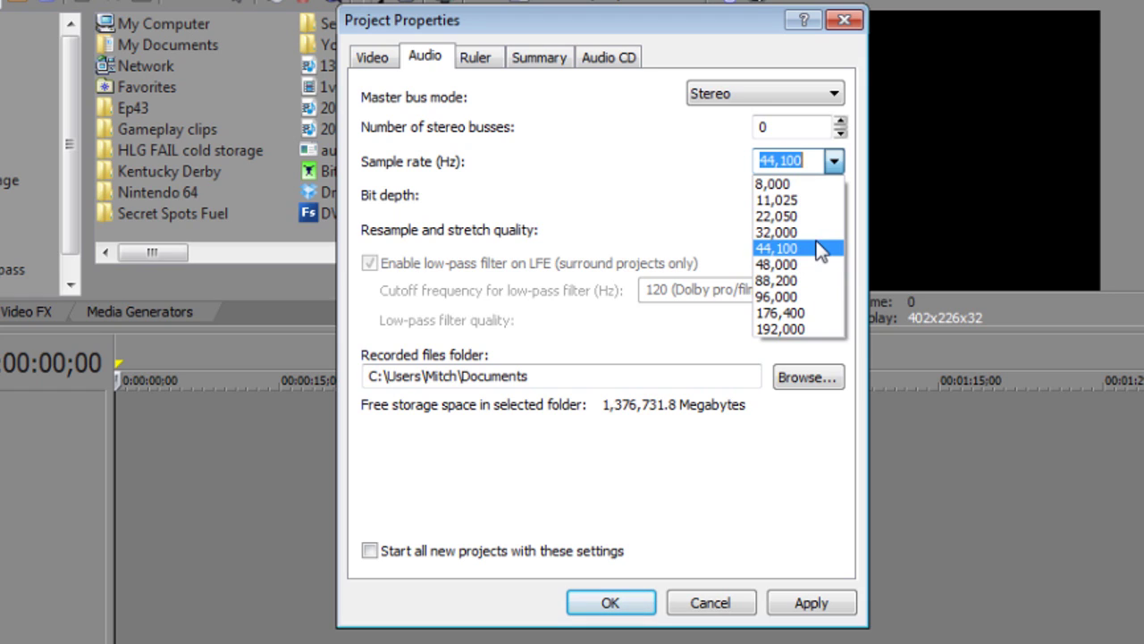
pyautogui.click(807, 264)
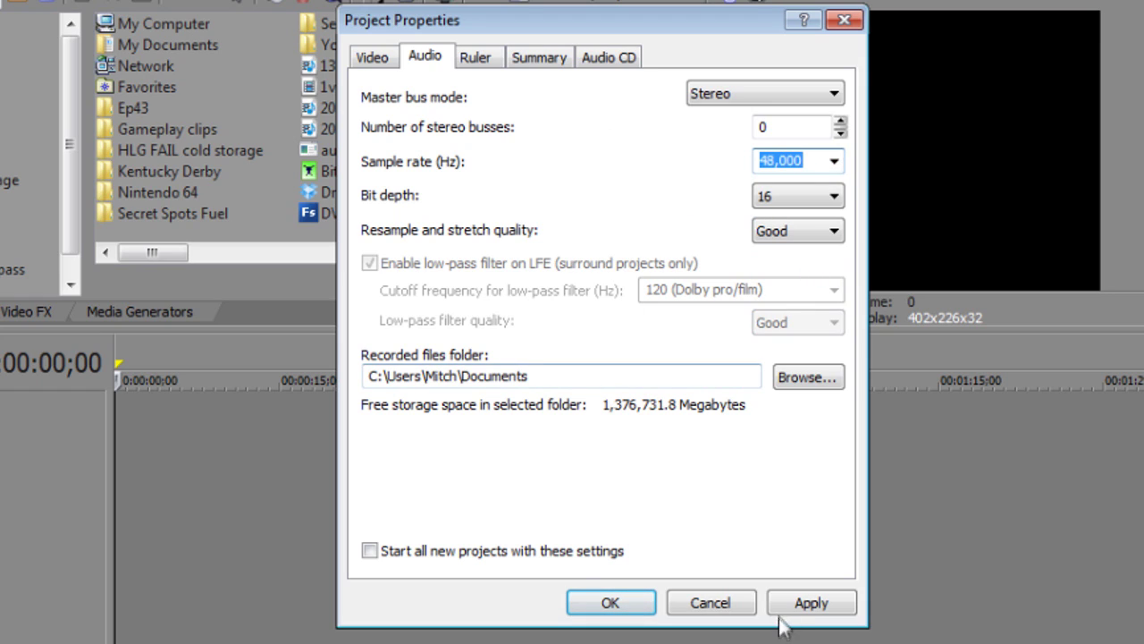
pyautogui.click(804, 602)
# Review the Ruler, Summary and Audio CD tabs, then apply and confirm the project properties.
pyautogui.click(477, 56)
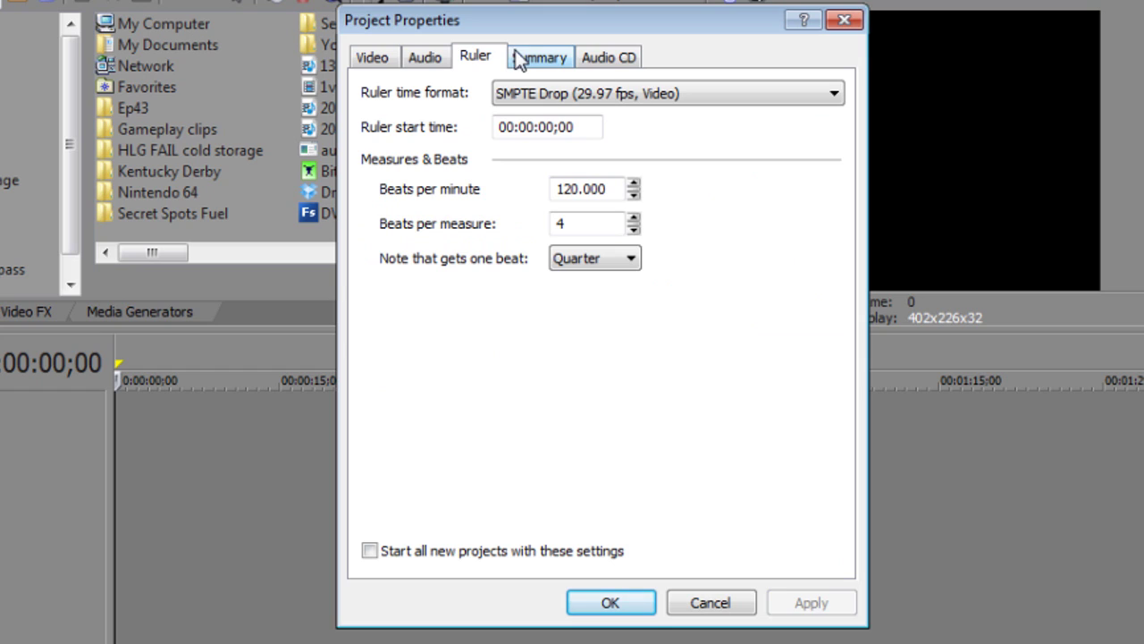
pyautogui.click(519, 57)
pyautogui.click(622, 63)
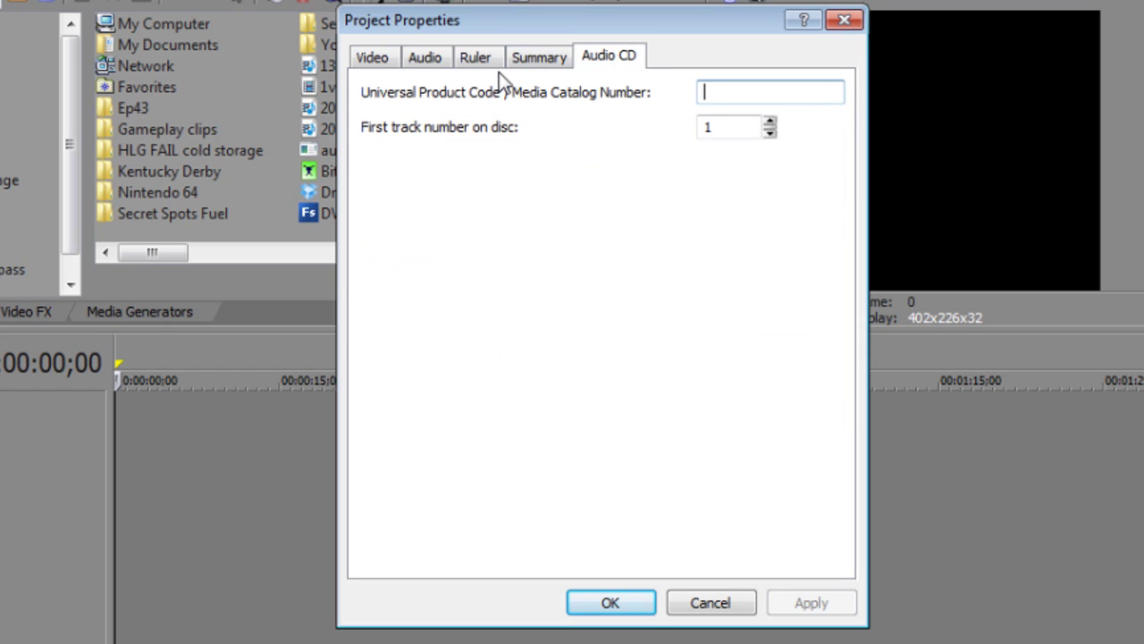
pyautogui.click(539, 63)
pyautogui.click(476, 59)
pyautogui.click(375, 59)
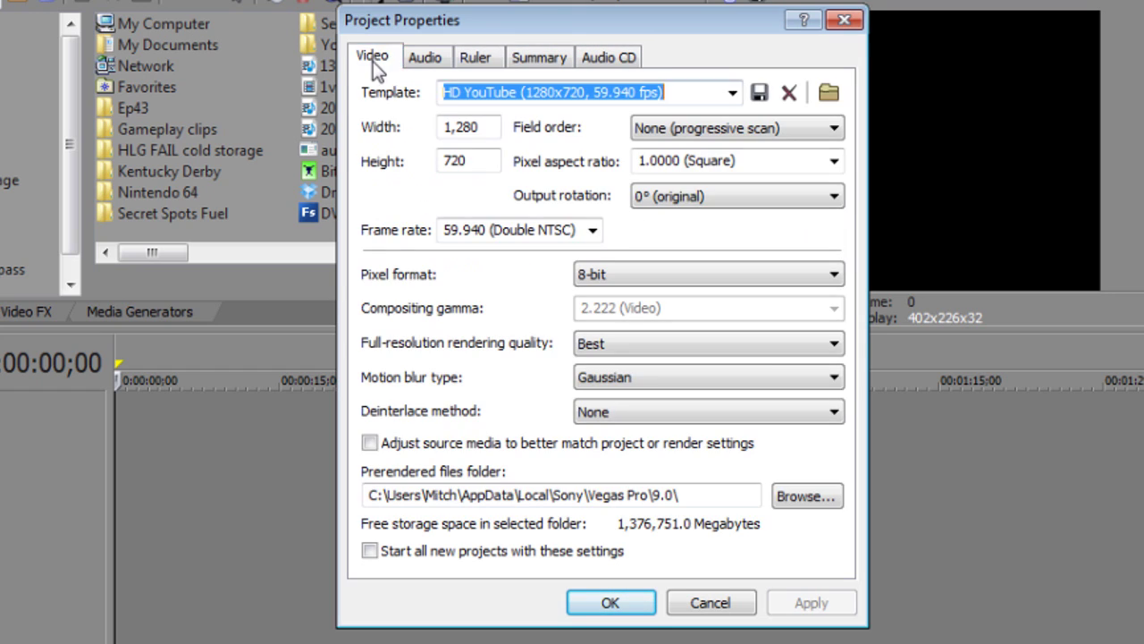
pyautogui.click(430, 59)
pyautogui.click(374, 59)
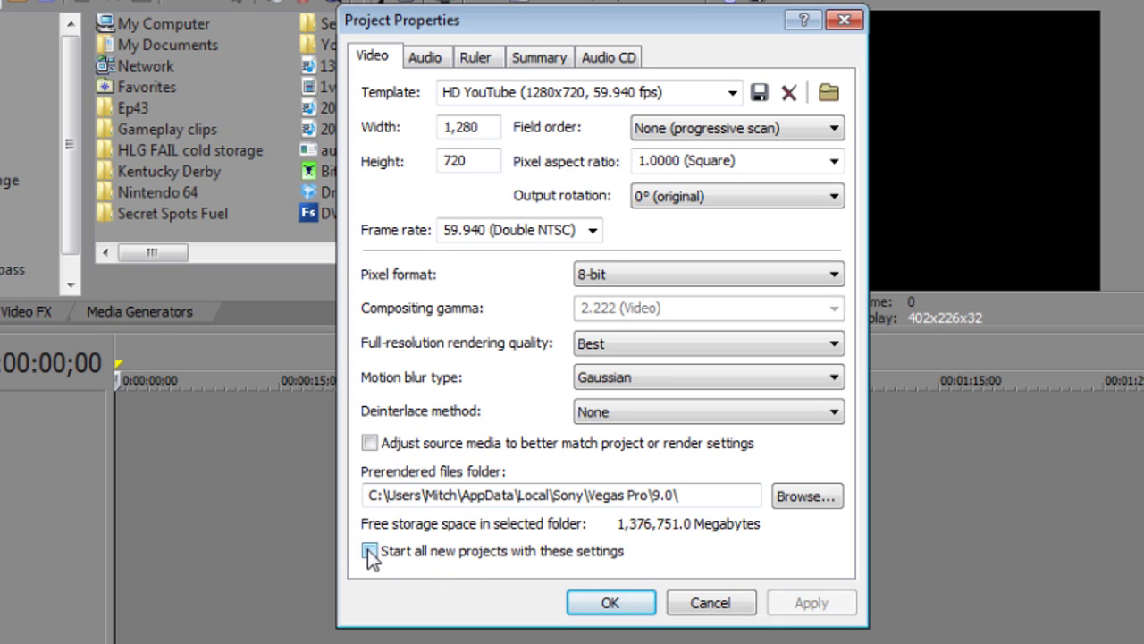
pyautogui.click(807, 603)
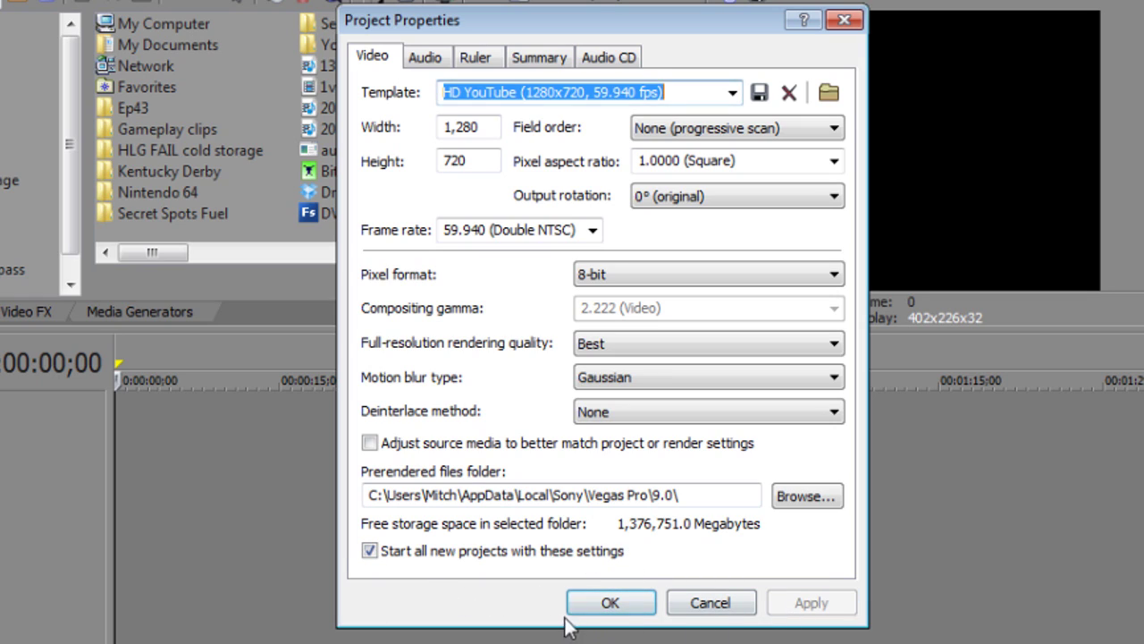
pyautogui.click(599, 608)
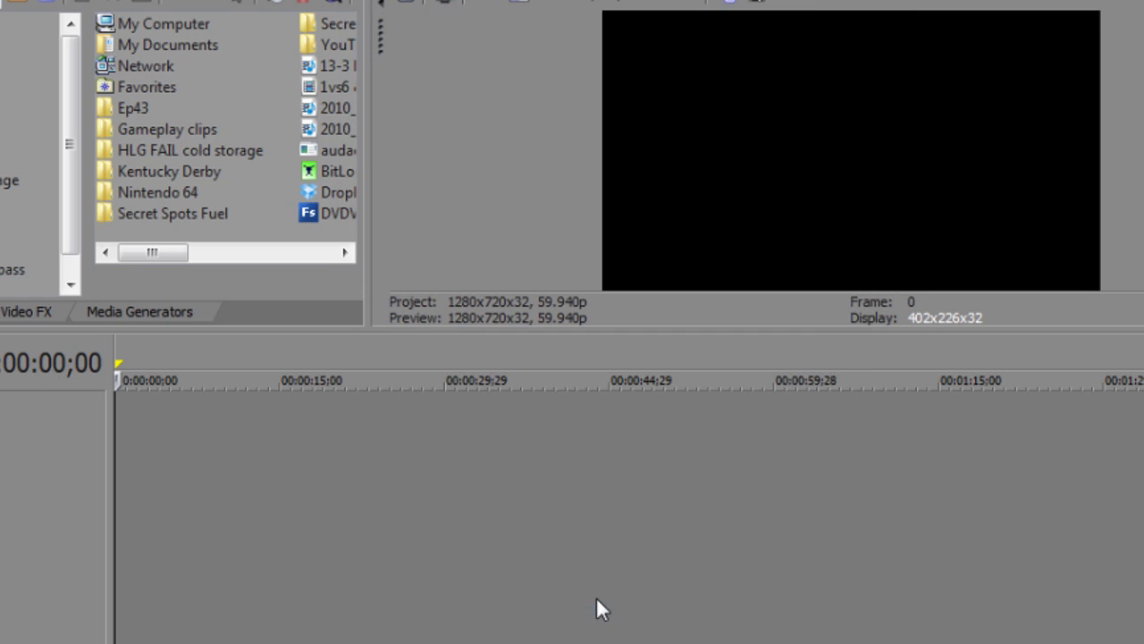
# Insert one video track and one audio track into the empty timeline.
pyautogui.rightClick(149, 426)
pyautogui.click(191, 487)
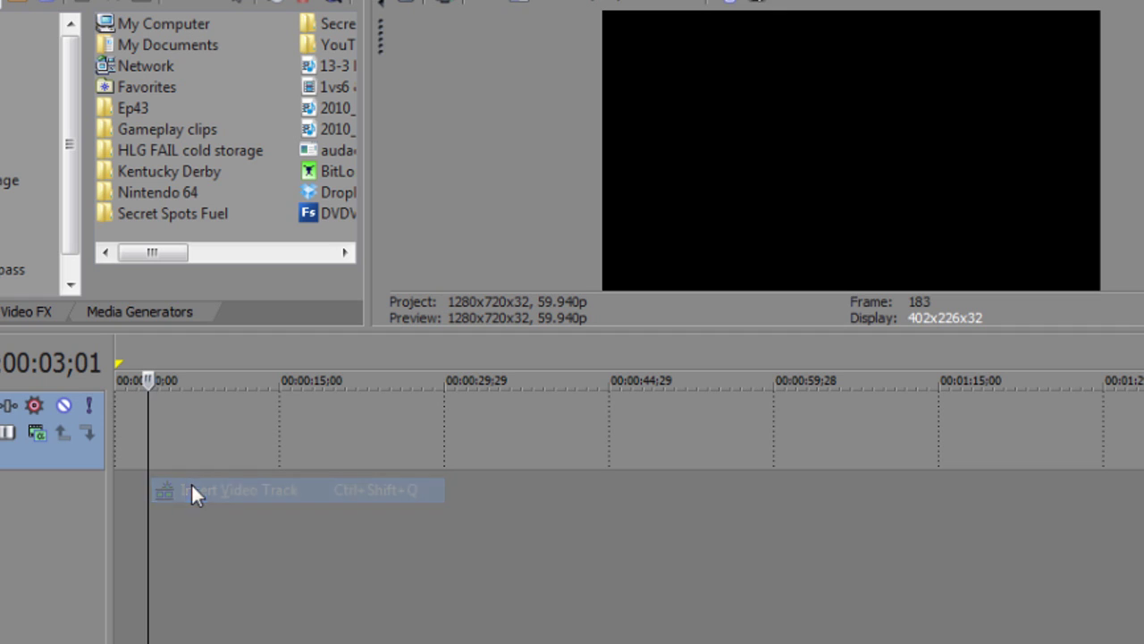
pyautogui.rightClick(156, 515)
pyautogui.click(191, 550)
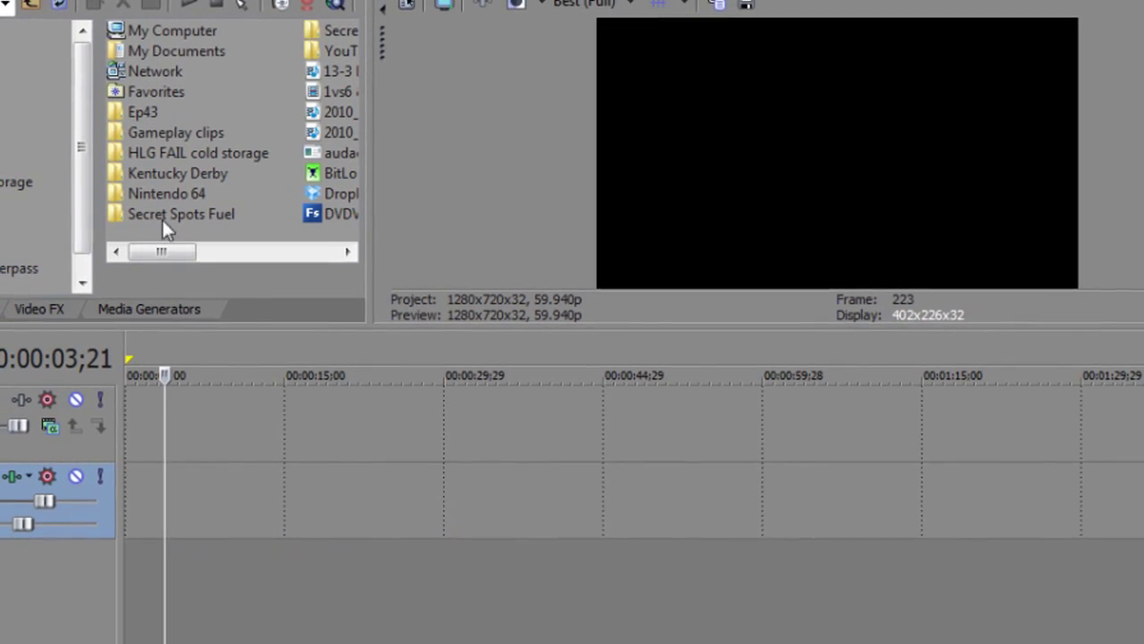
# Place the 13-3 Maybe clip on the timeline and cut off everything after 00:00:56;04.
pyautogui.moveTo(304, 323); pyautogui.dragTo(298, 397)
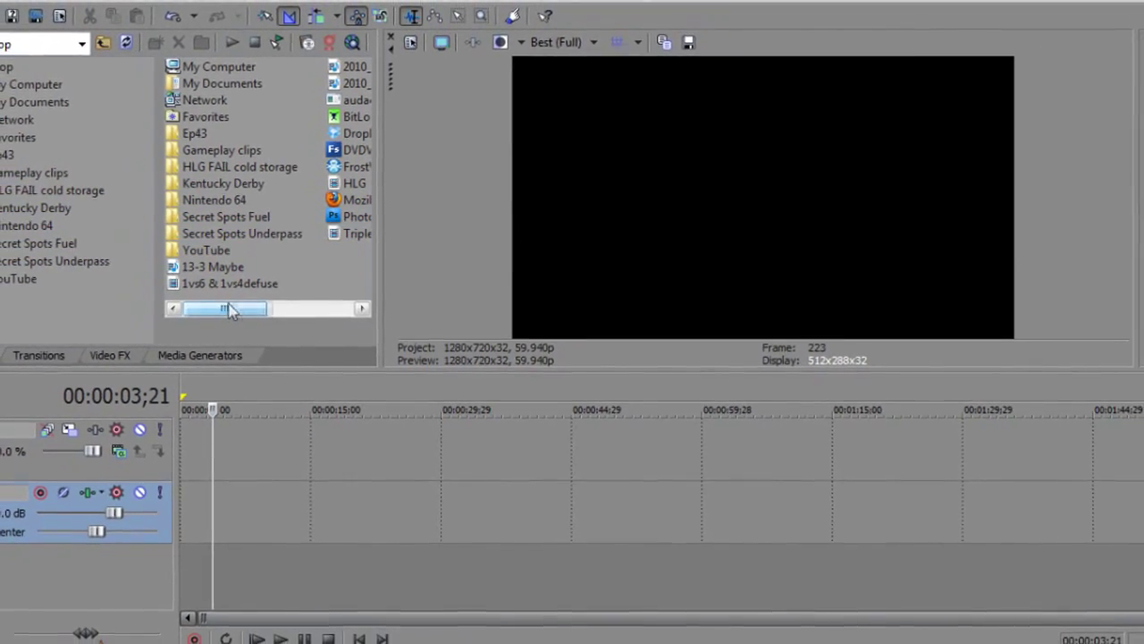
pyautogui.moveTo(212, 314)
pyautogui.mouseDown()
pyautogui.moveTo(293, 312)
pyautogui.moveTo(211, 304)
pyautogui.mouseUp()
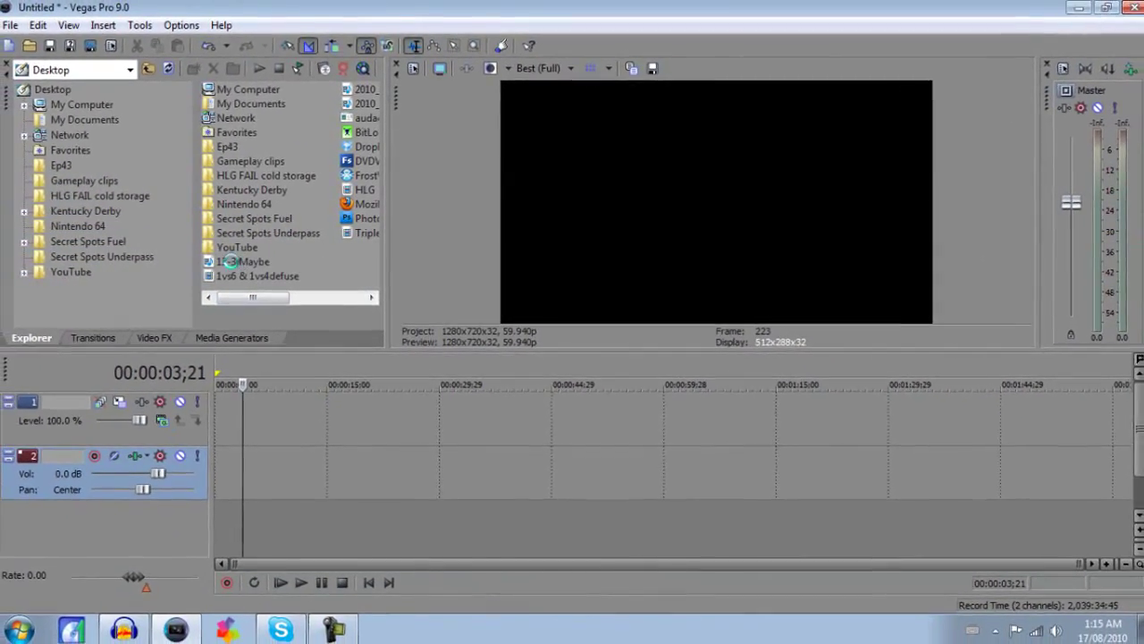
pyautogui.moveTo(234, 261); pyautogui.dragTo(218, 417)
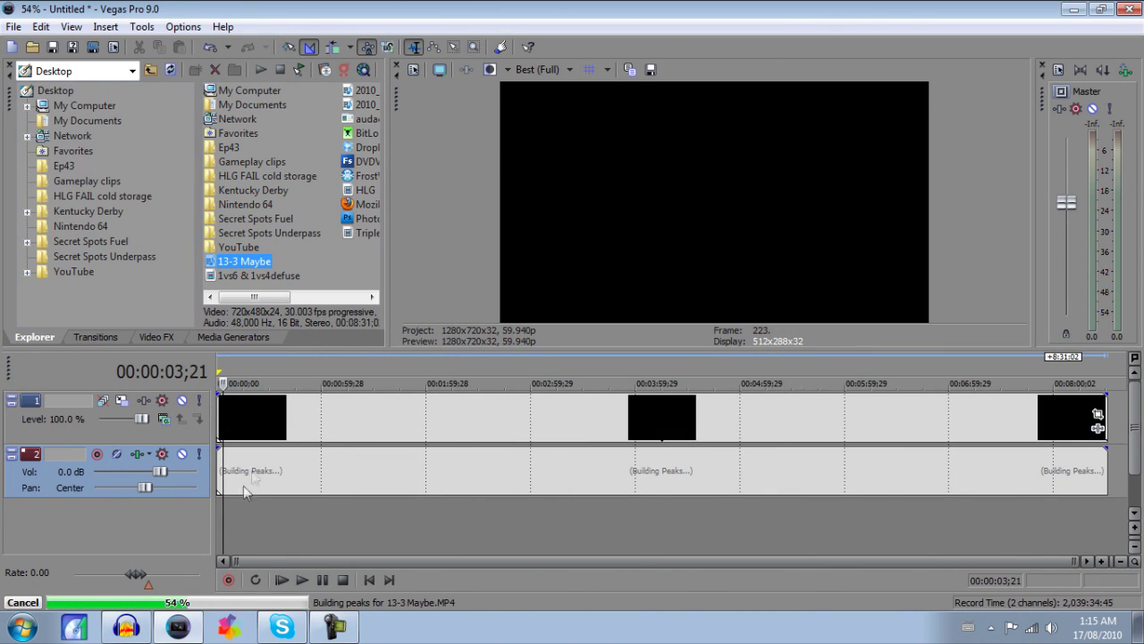
pyautogui.click(315, 413)
pyautogui.press('s')
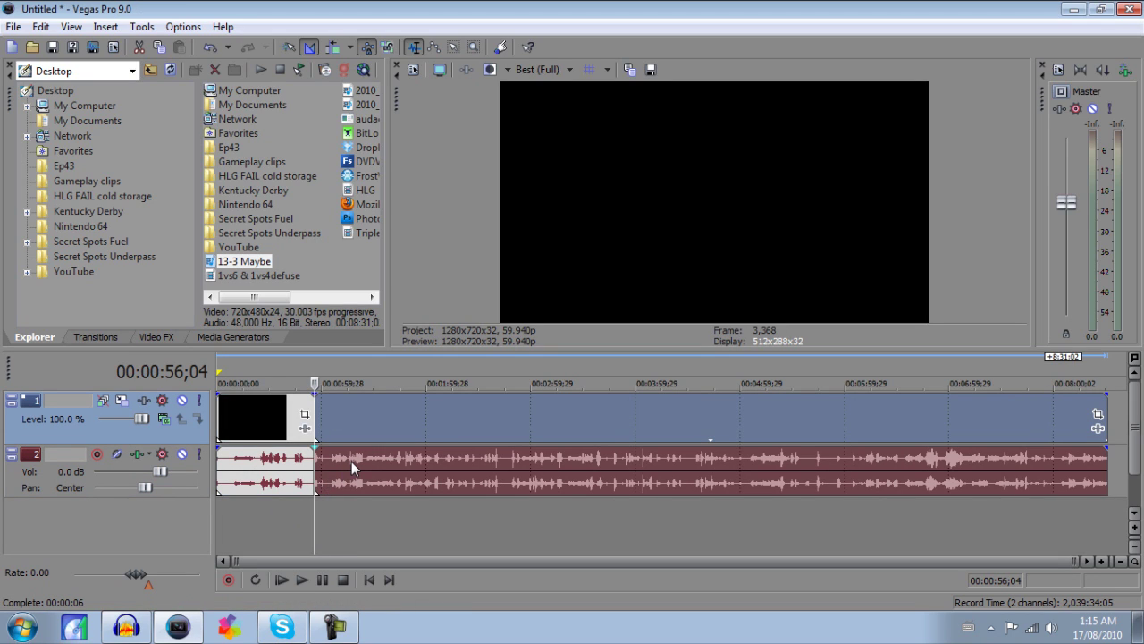
pyautogui.press('Delete')
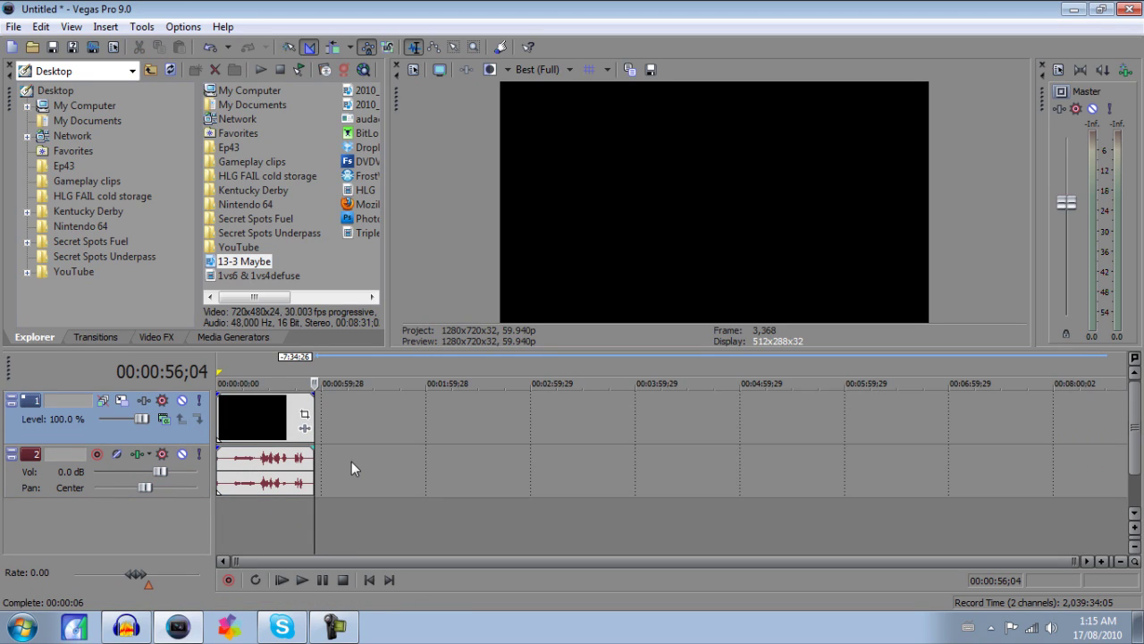
# Remove the 13-3 Maybe clip and place the 1vs6 & 1vs4defuse clip instead.
pyautogui.click(286, 407)
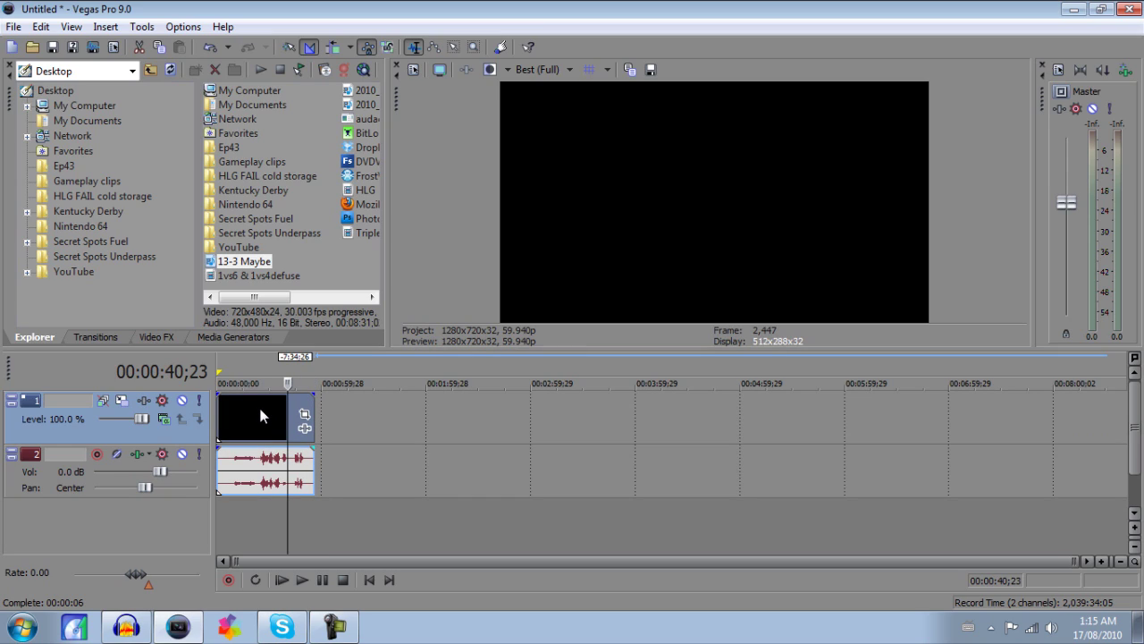
pyautogui.click(270, 414)
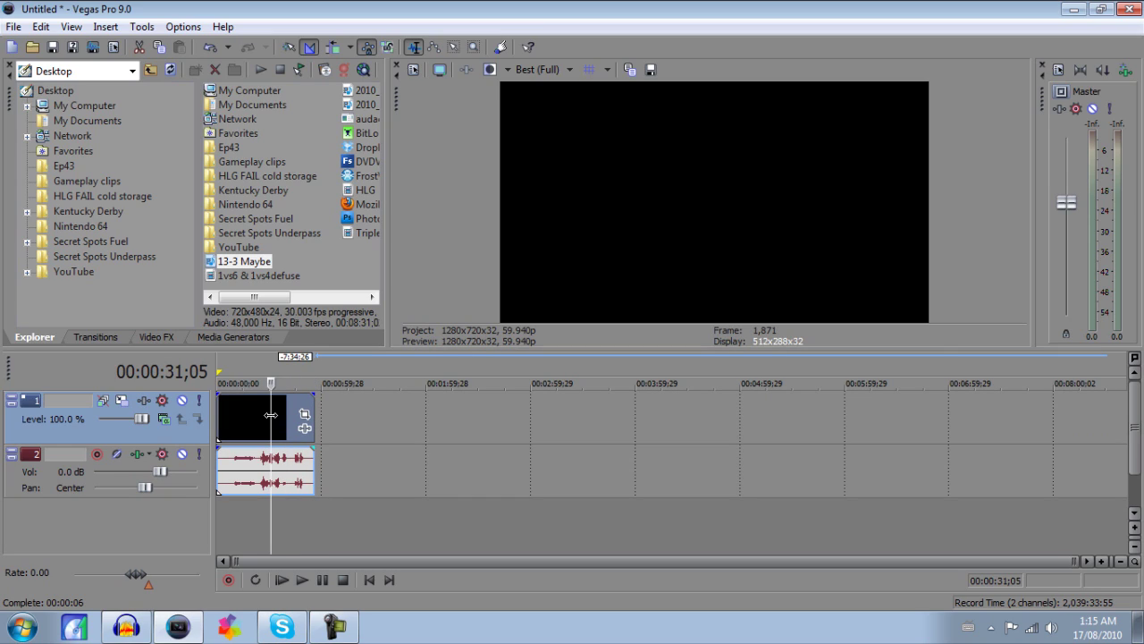
pyautogui.click(253, 415)
pyautogui.press('Delete')
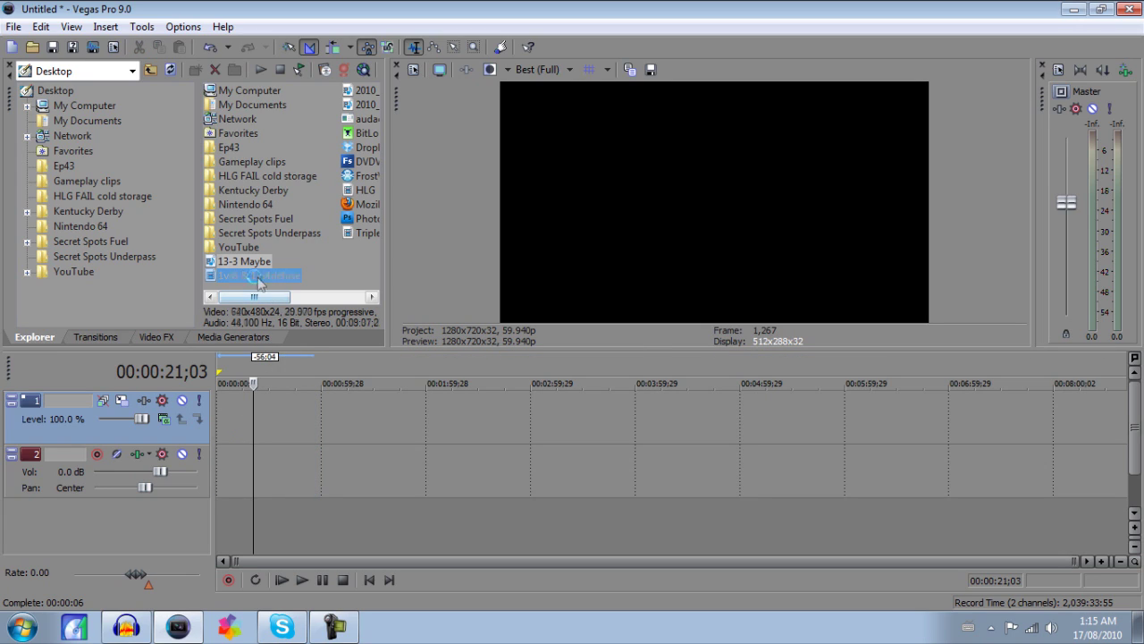
pyautogui.moveTo(259, 275); pyautogui.dragTo(229, 411)
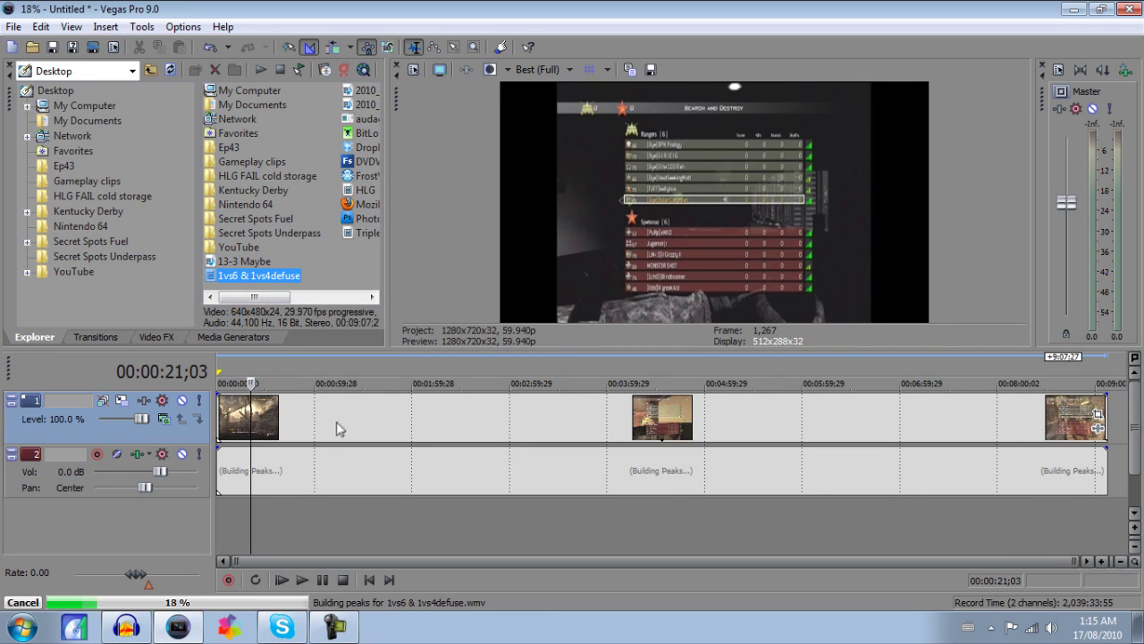
# Split the gameplay clip at 00:00:45;08 and delete the part after it.
pyautogui.click(289, 410)
pyautogui.press('s')
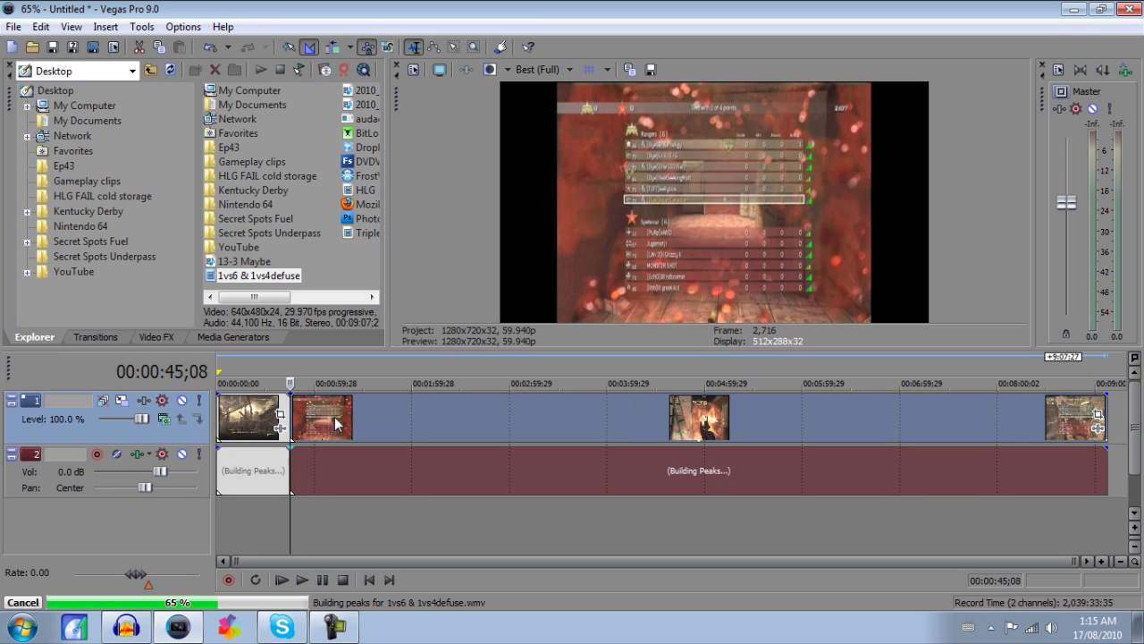
pyautogui.press('Delete')
# Scrub through the trimmed clip at about 15, 20, 21, 25 and 29 seconds.
pyautogui.click(252, 420)
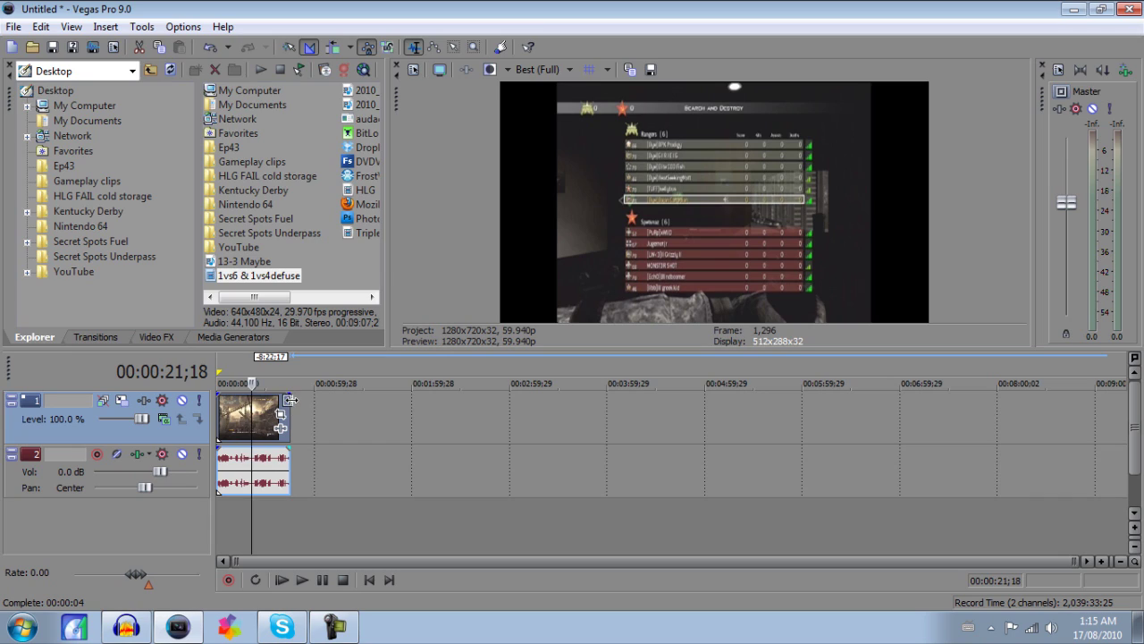
pyautogui.click(290, 402)
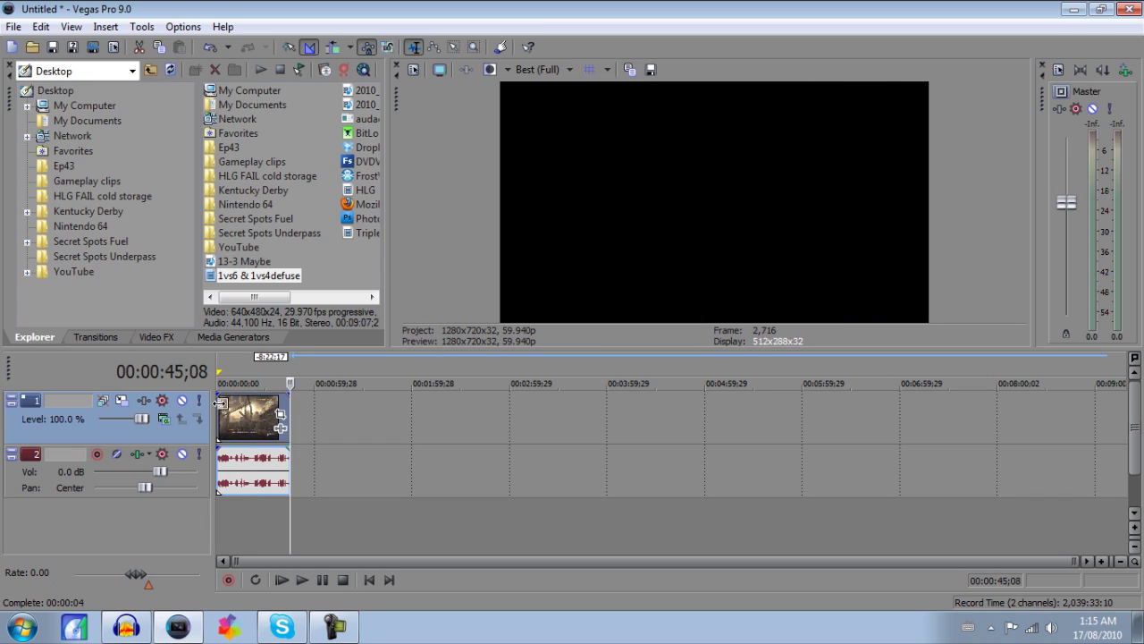
pyautogui.click(219, 402)
pyautogui.click(241, 406)
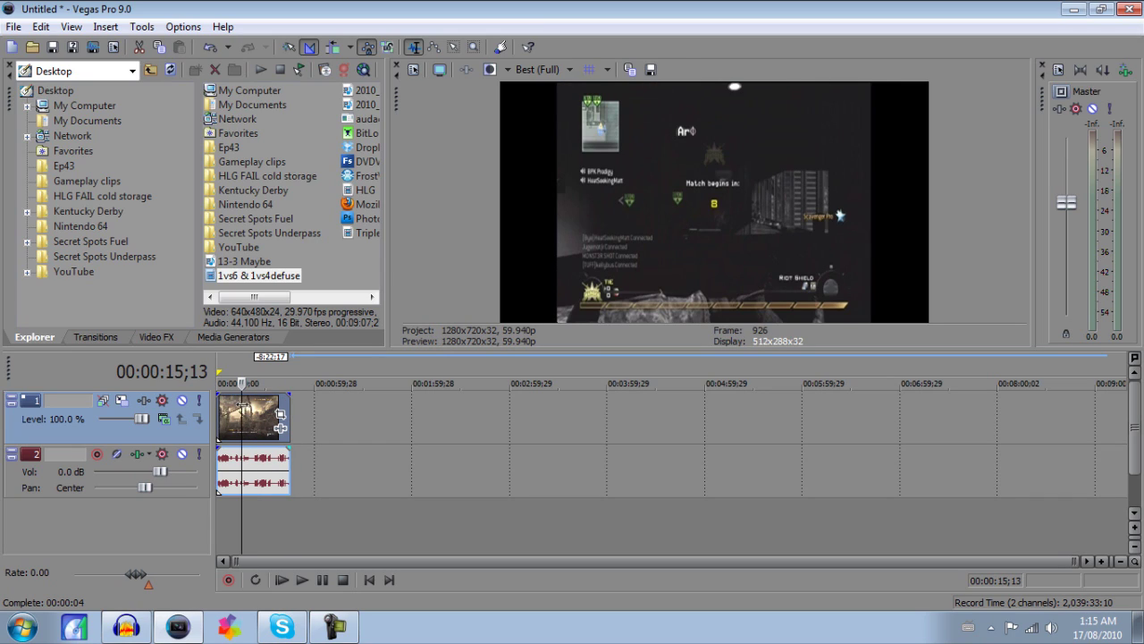
pyautogui.click(252, 413)
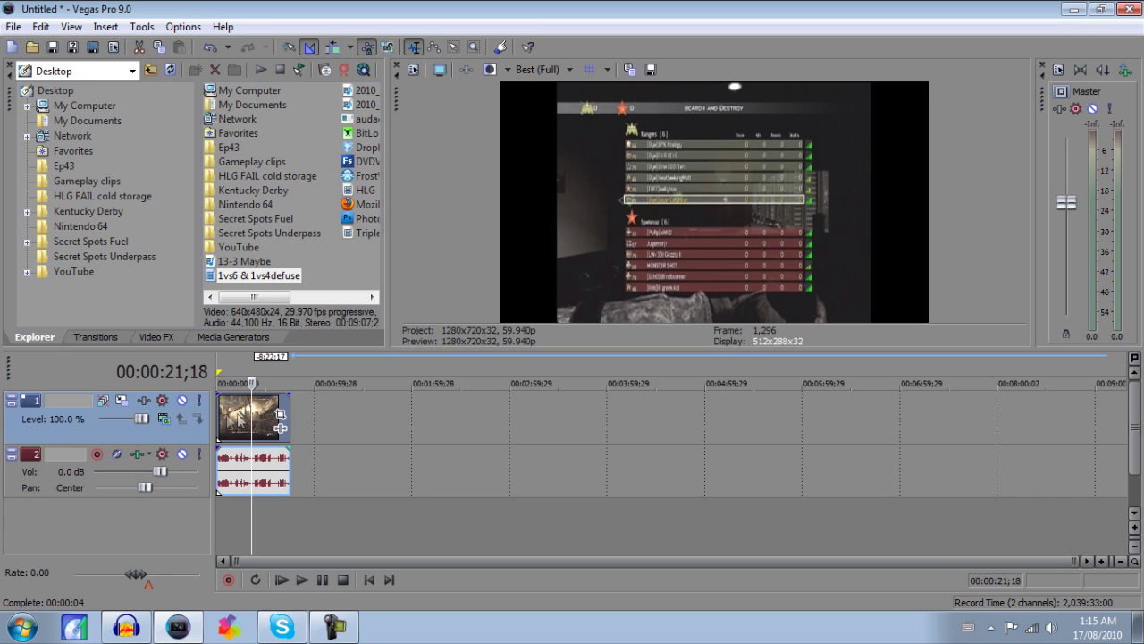
pyautogui.click(220, 409)
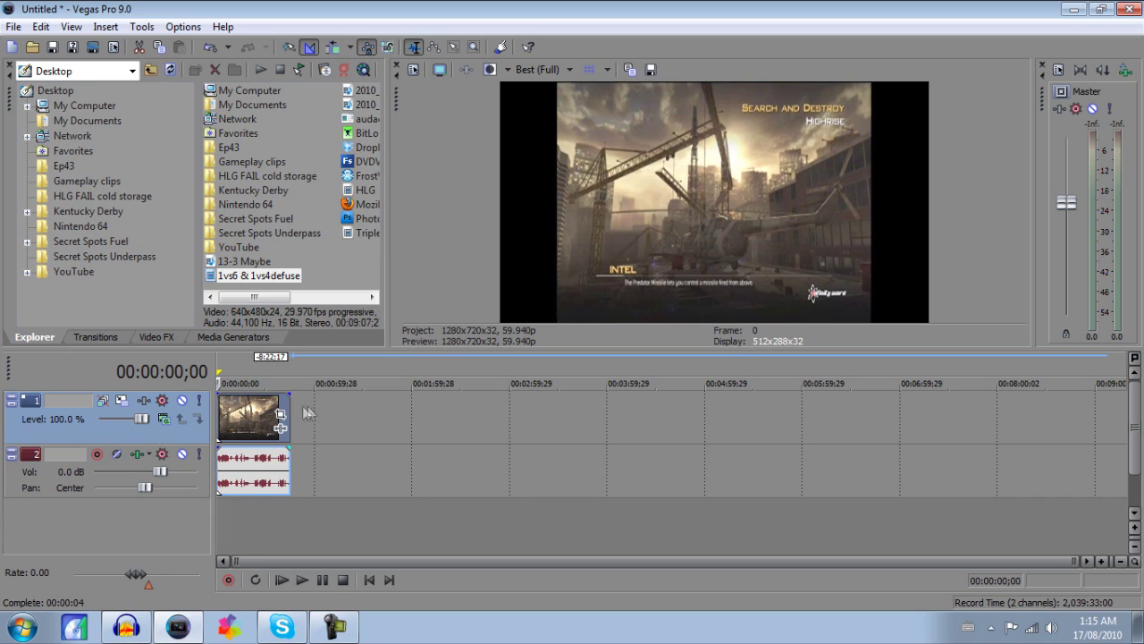
pyautogui.click(249, 409)
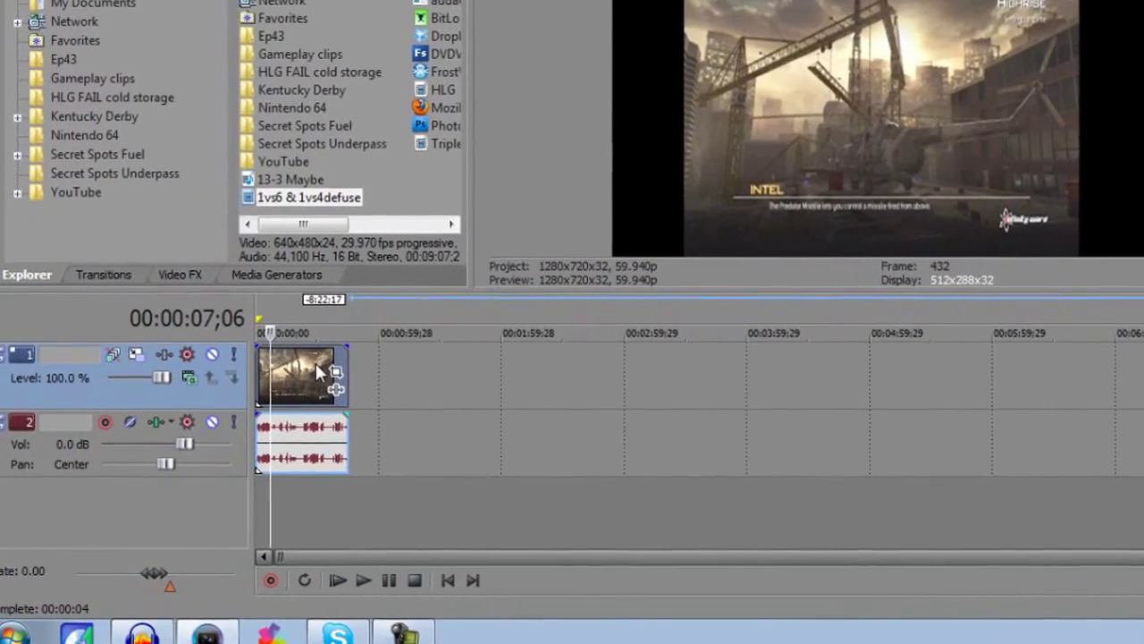
pyautogui.click(316, 363)
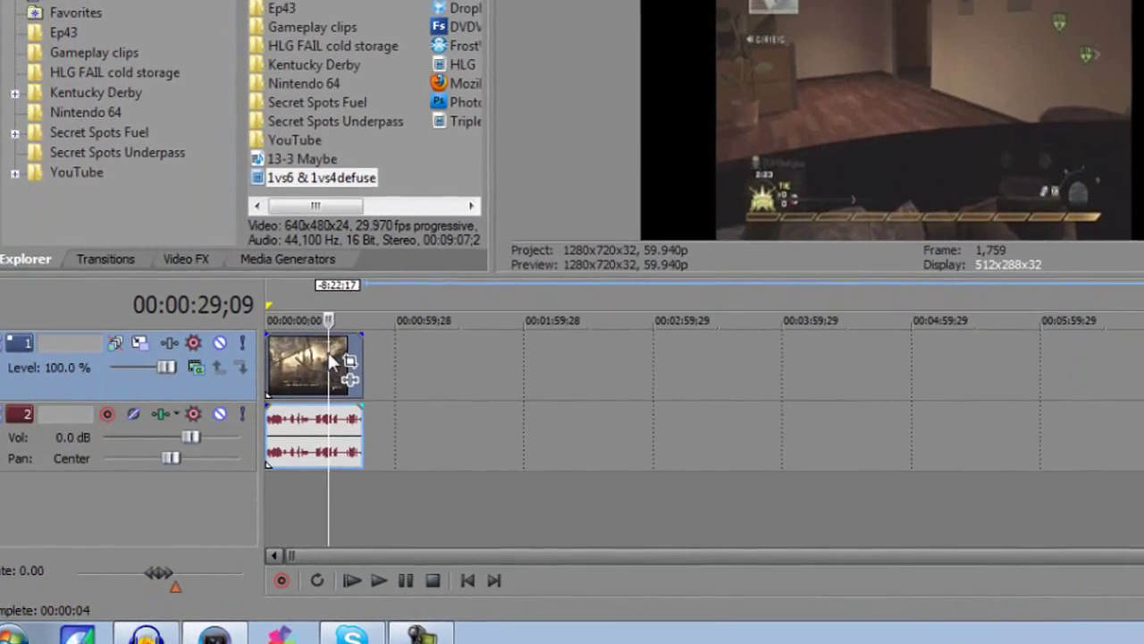
pyautogui.click(306, 370)
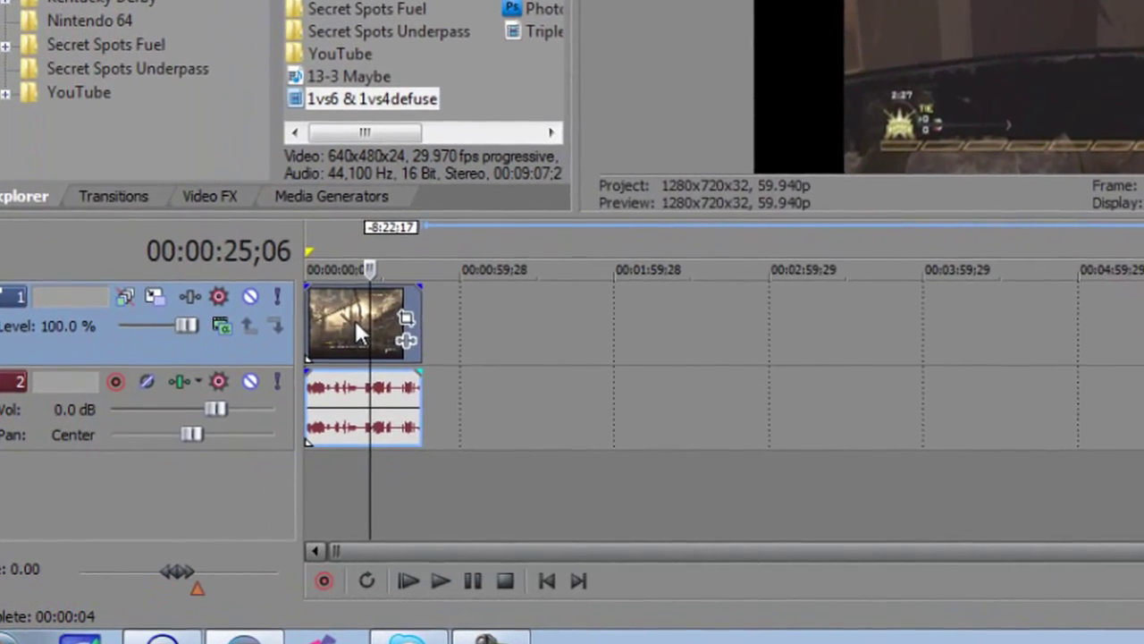
# In the gameplay clip's properties, untick Loop and Maintain aspect ratio, choose Disable resample, then test playback.
pyautogui.rightClick(390, 280)
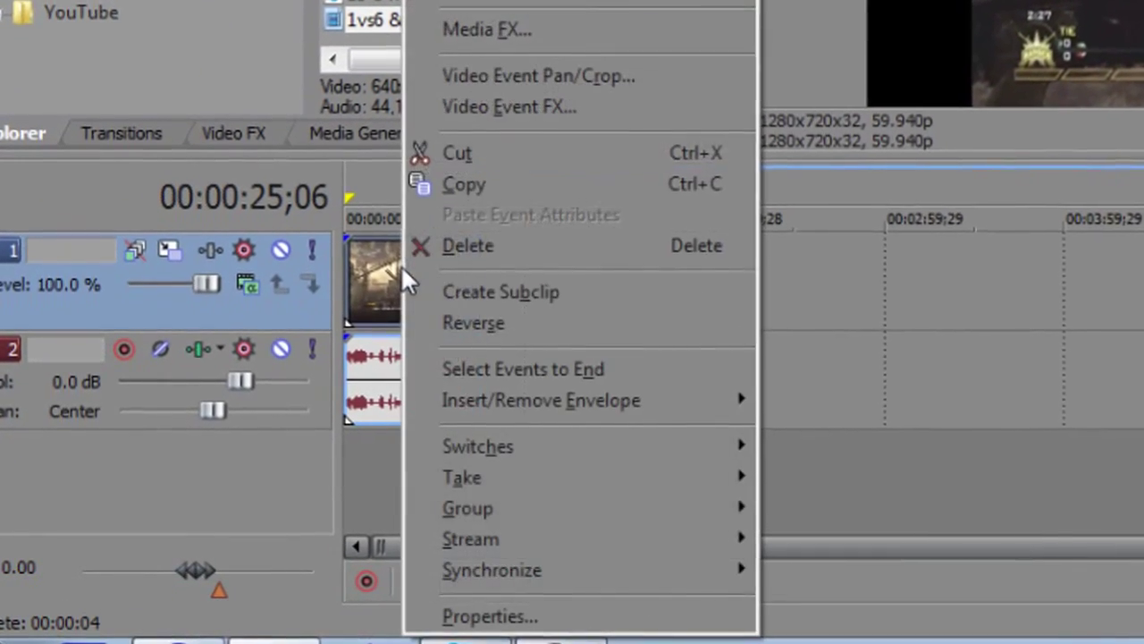
pyautogui.click(452, 626)
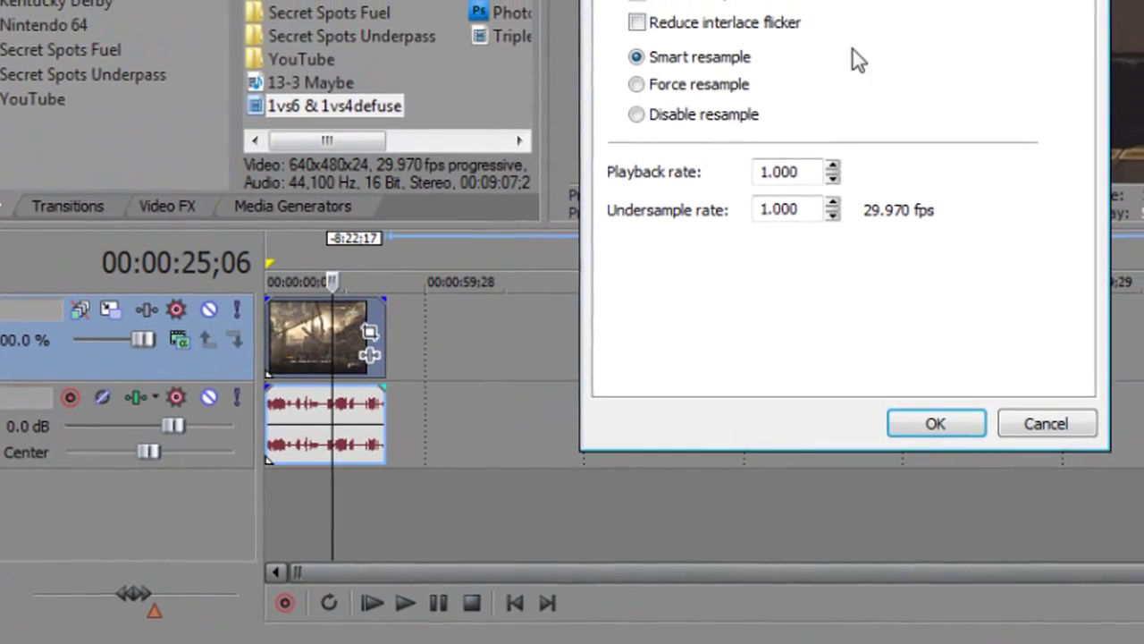
pyautogui.click(603, 21)
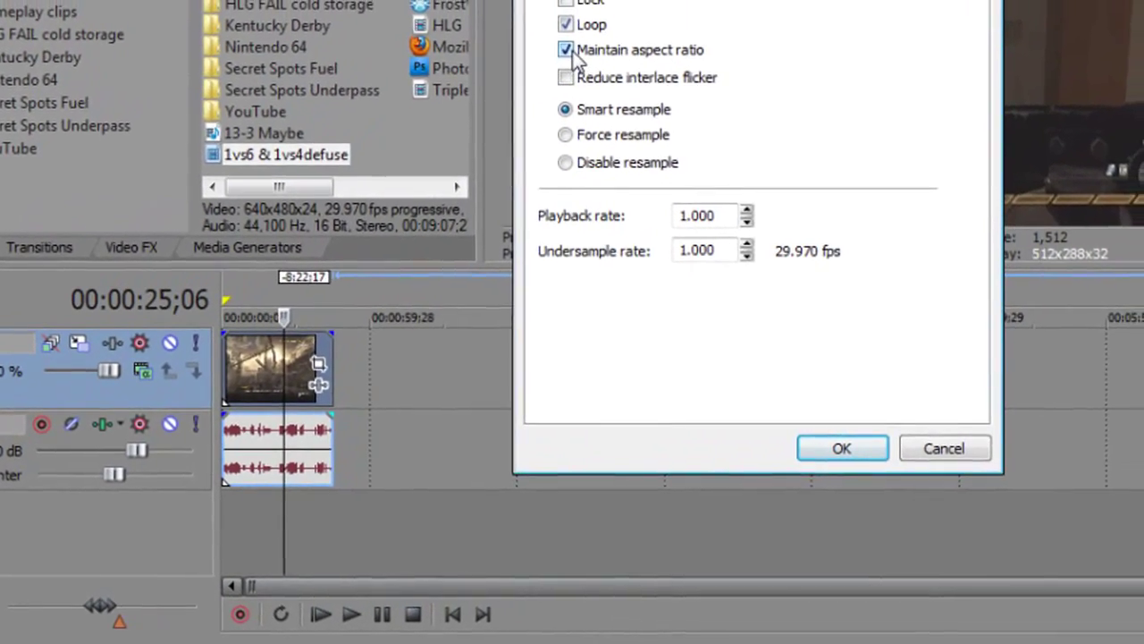
pyautogui.click(569, 51)
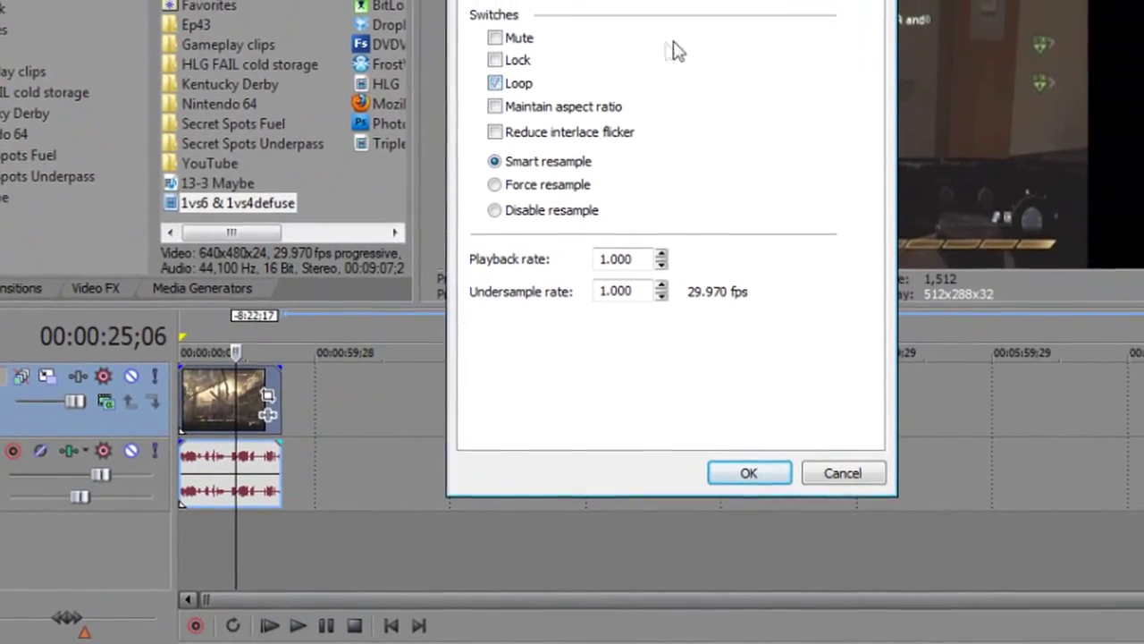
pyautogui.click(494, 82)
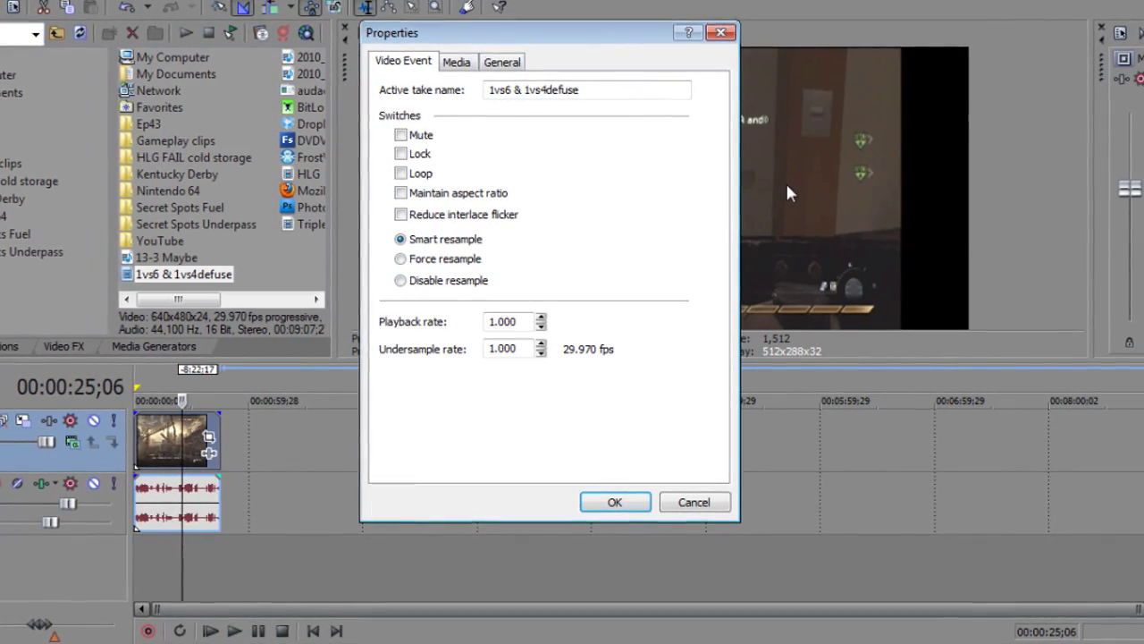
pyautogui.click(428, 285)
pyautogui.click(616, 499)
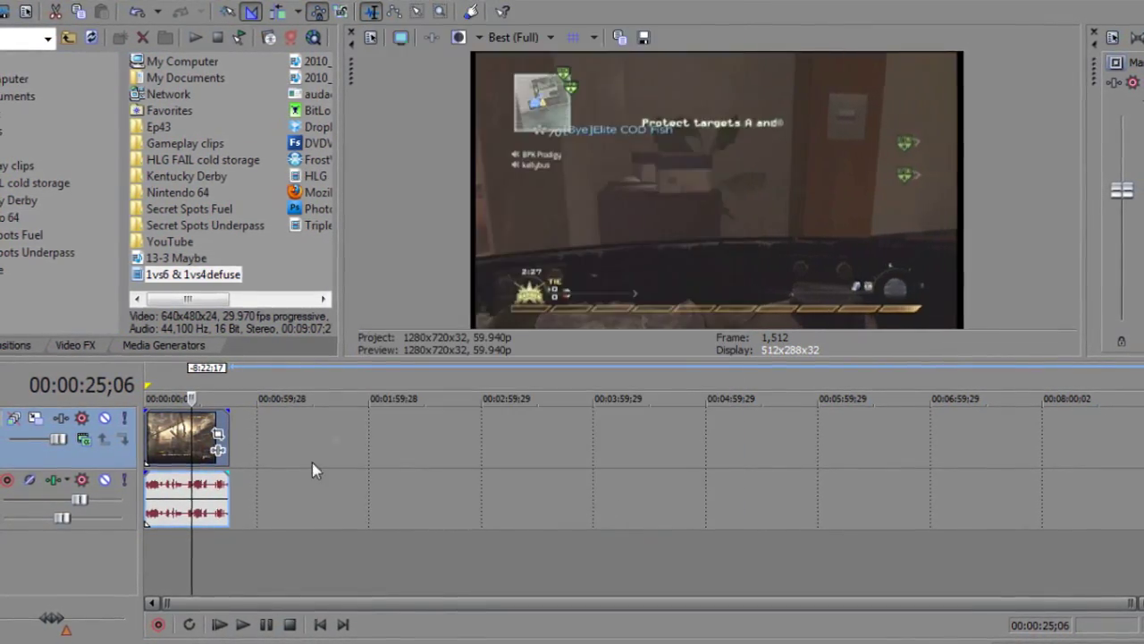
pyautogui.press('space')
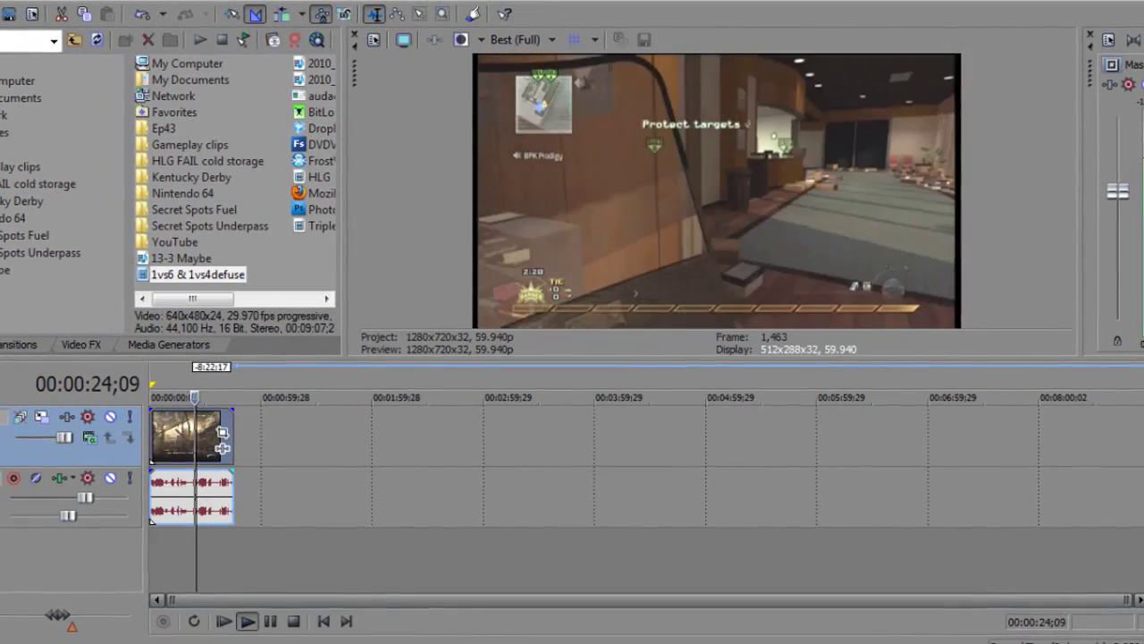
pyautogui.press('space')
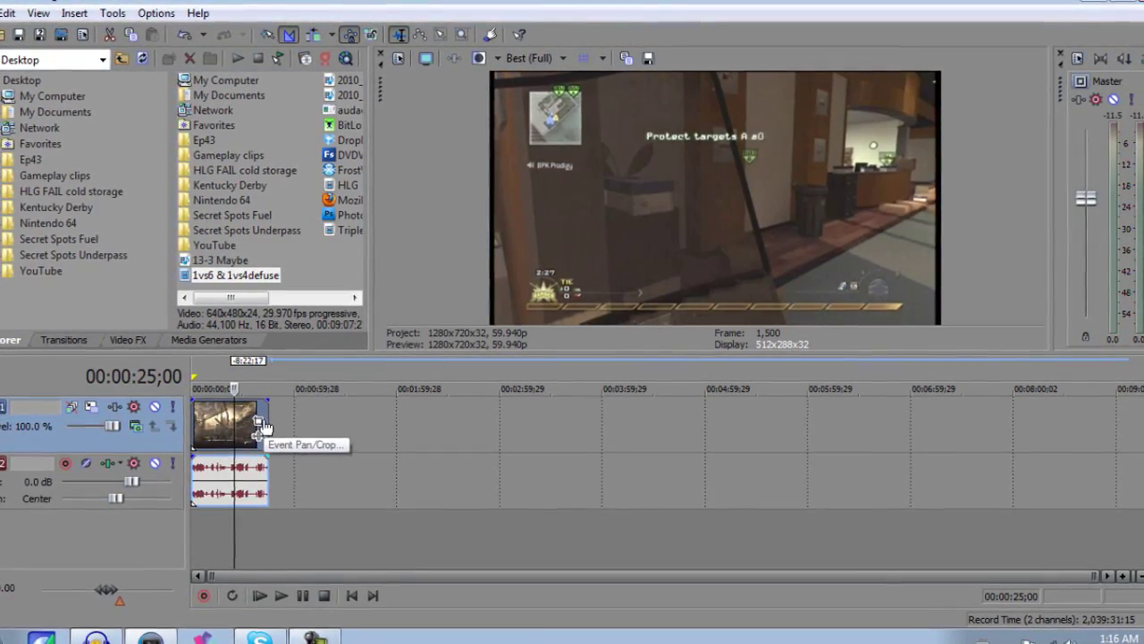
# Apply the PVR Crop preset in Event Pan/Crop, giving a 618.8 × 468.3 frame.
pyautogui.click(259, 422)
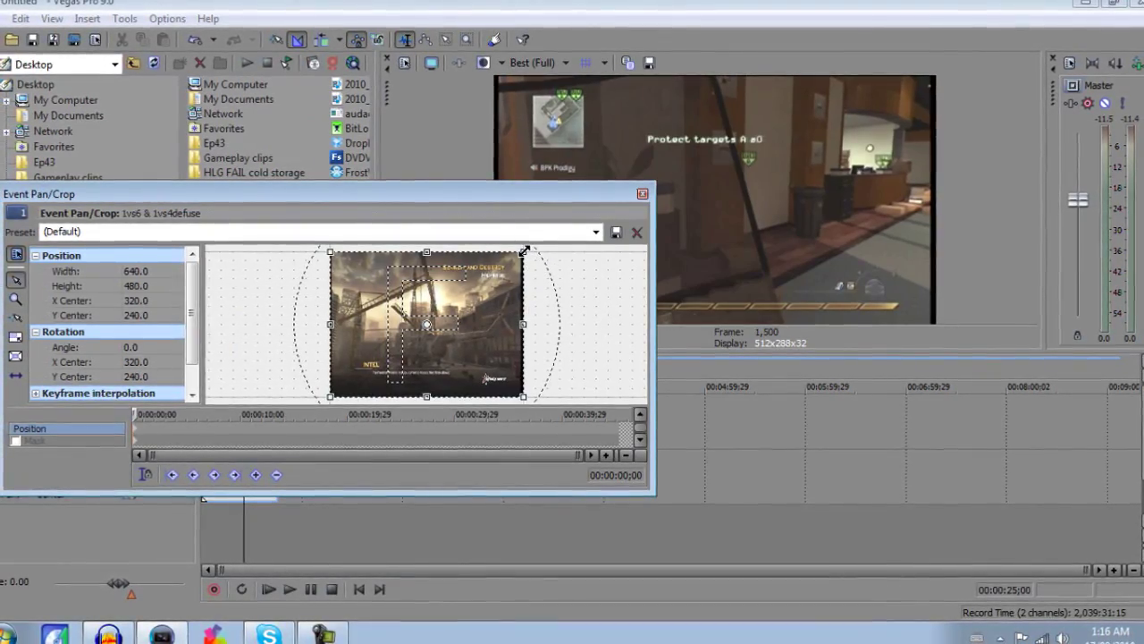
pyautogui.moveTo(525, 251); pyautogui.dragTo(522, 250)
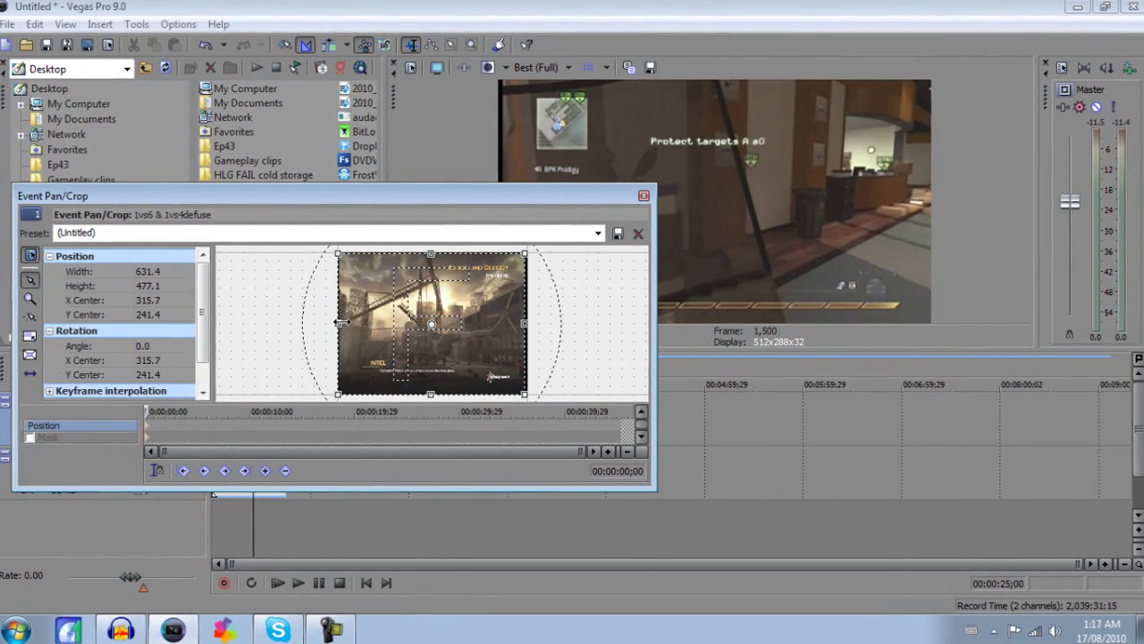
pyautogui.moveTo(340, 323); pyautogui.dragTo(343, 323)
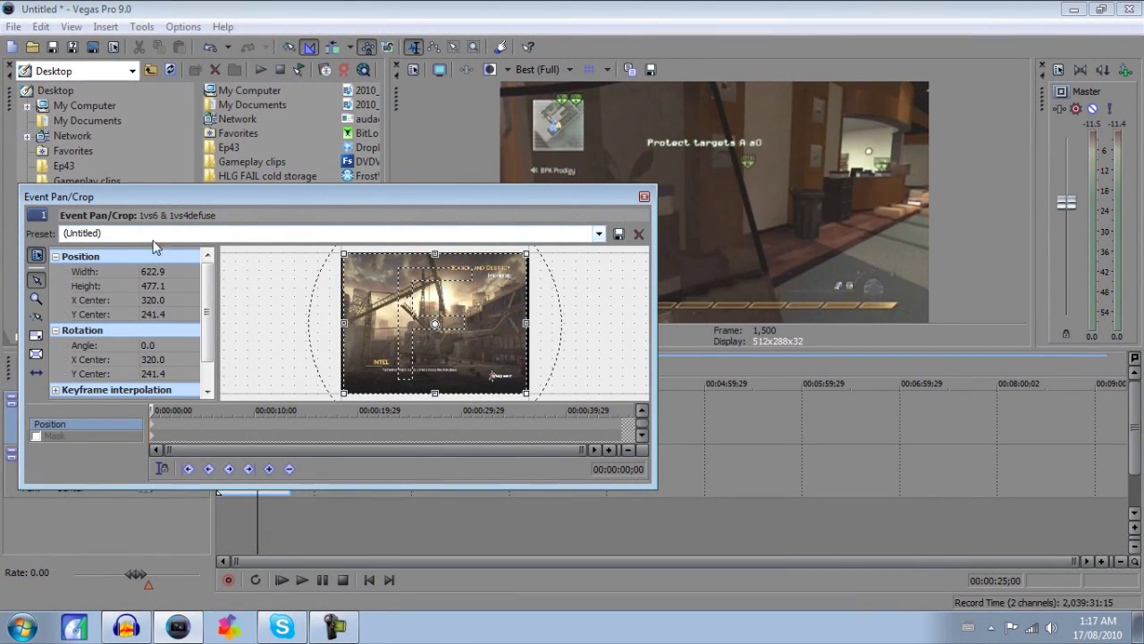
pyautogui.click(598, 233)
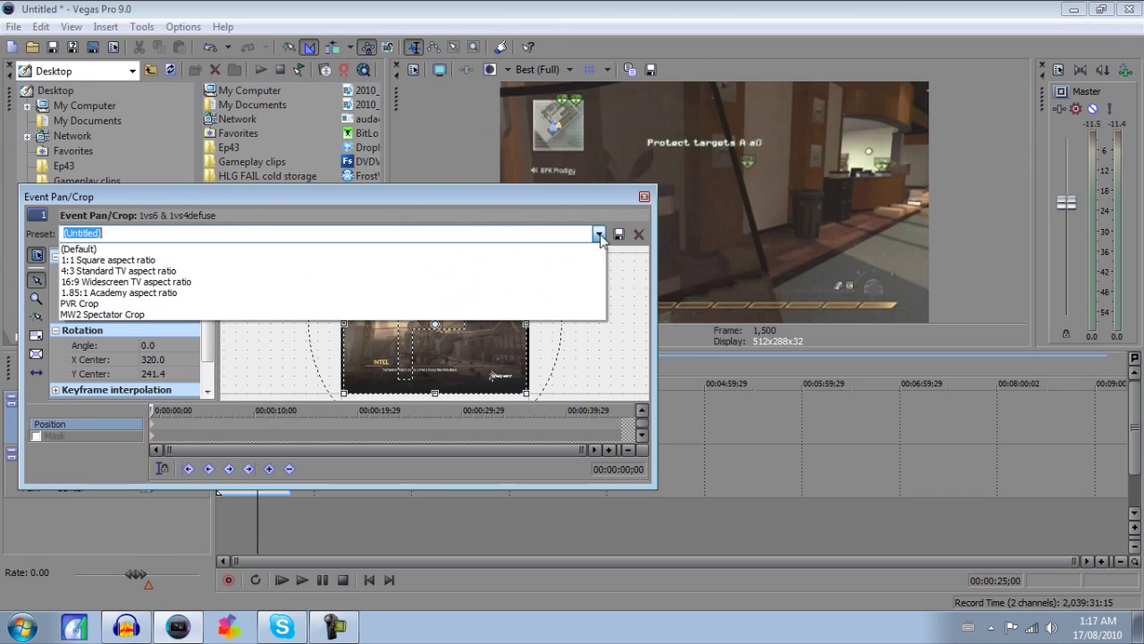
pyautogui.click(89, 304)
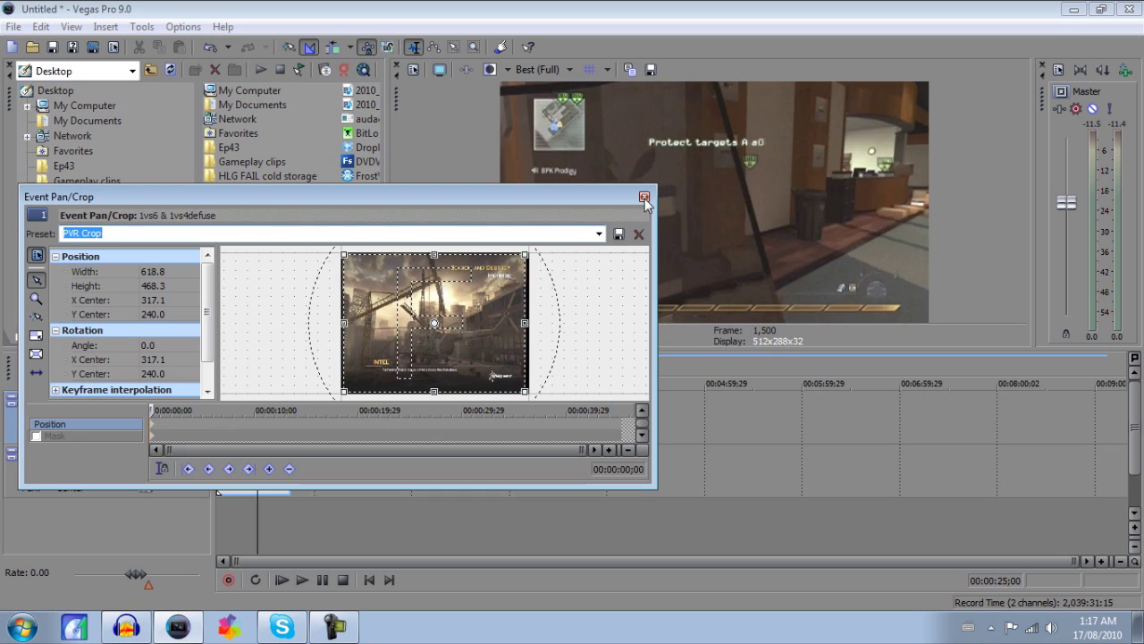
pyautogui.click(644, 199)
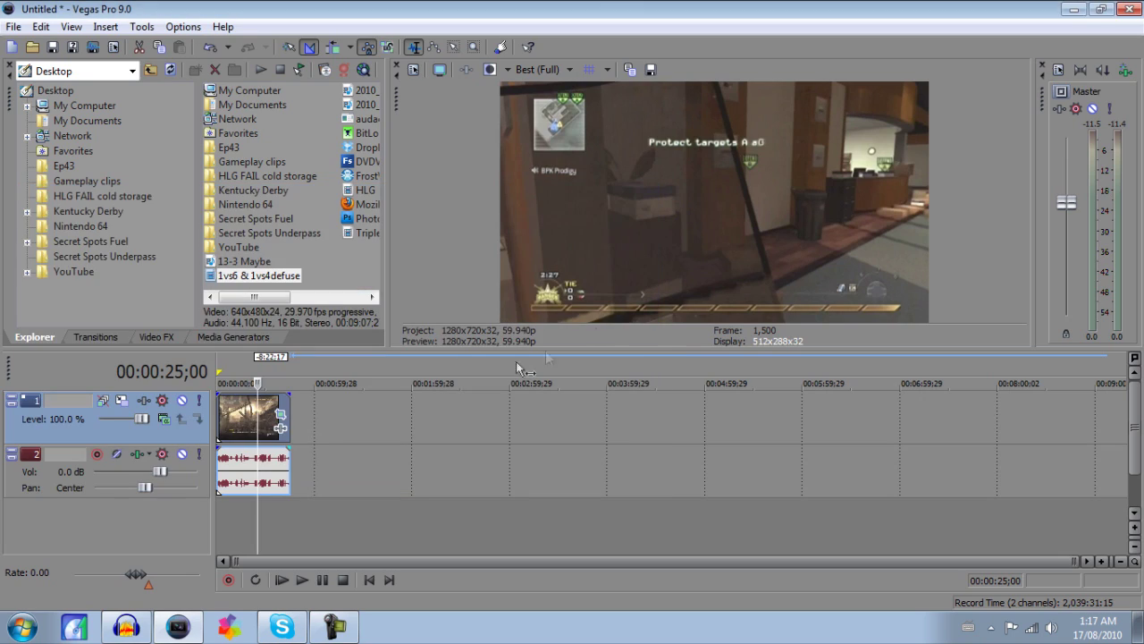
# Drop the Color Corrector's Studio RGB to Computer RGB preset onto the gameplay clip.
pyautogui.click(170, 337)
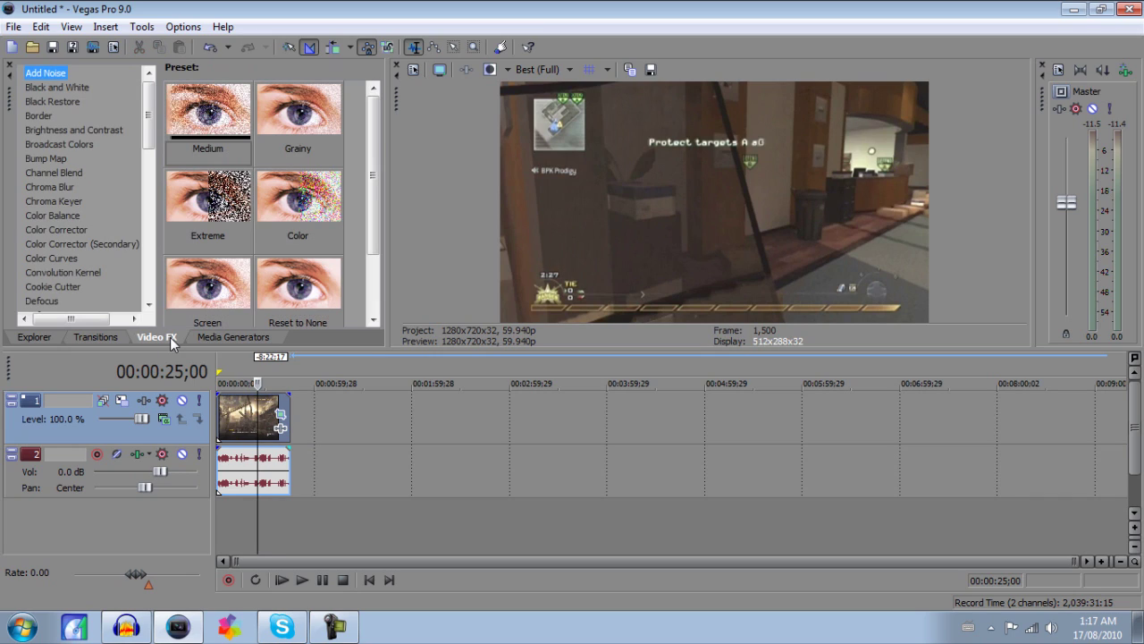
pyautogui.click(76, 230)
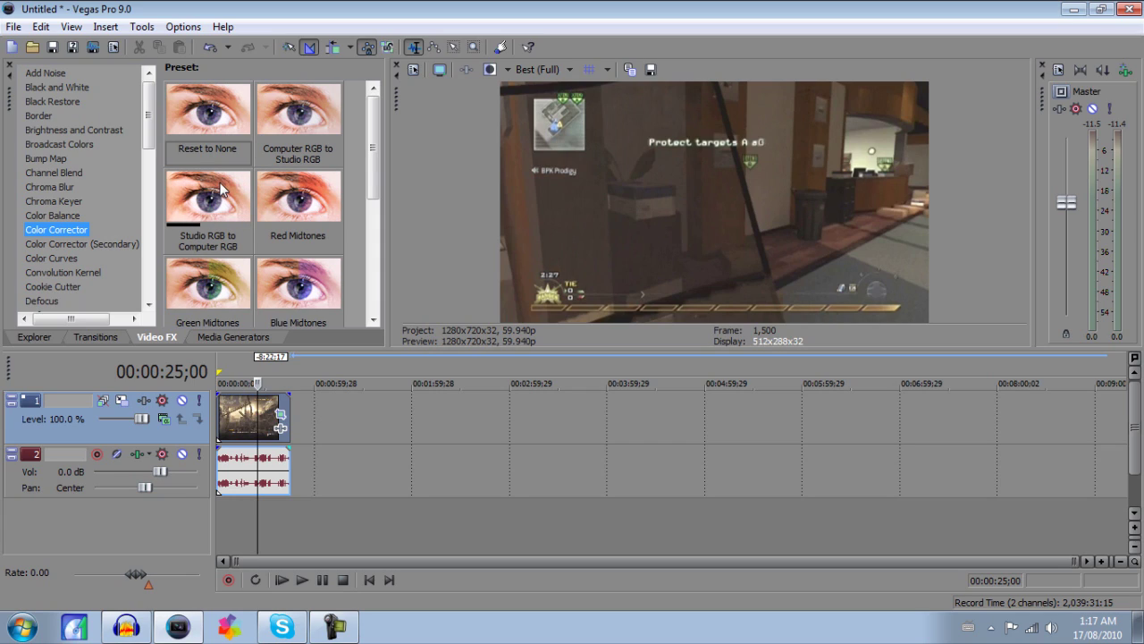
pyautogui.moveTo(221, 189); pyautogui.dragTo(263, 405)
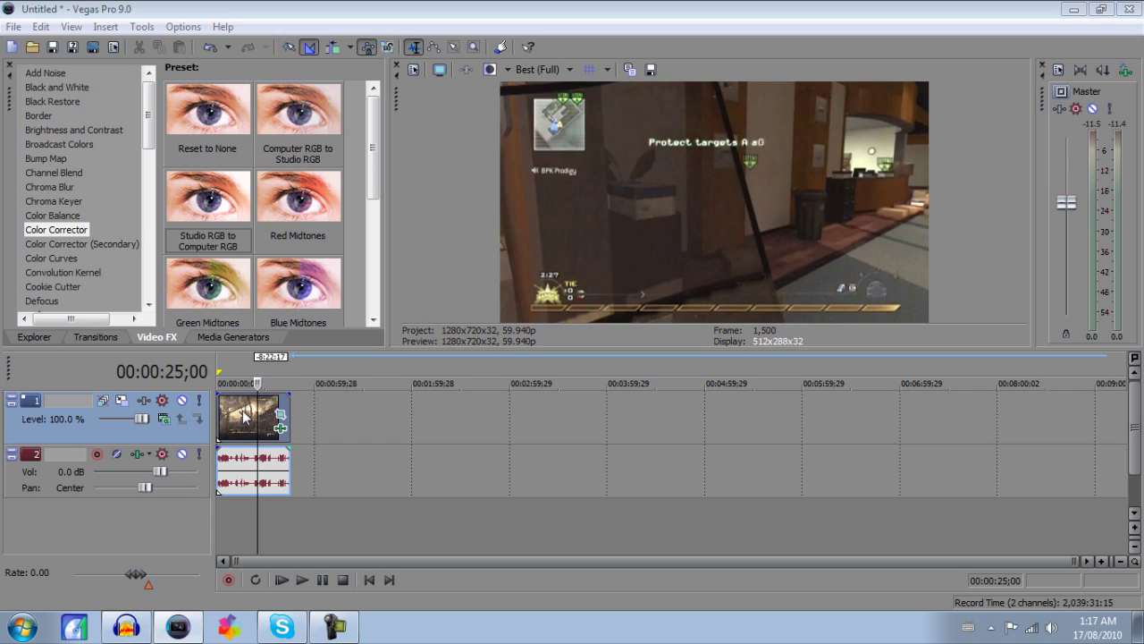
pyautogui.click(243, 413)
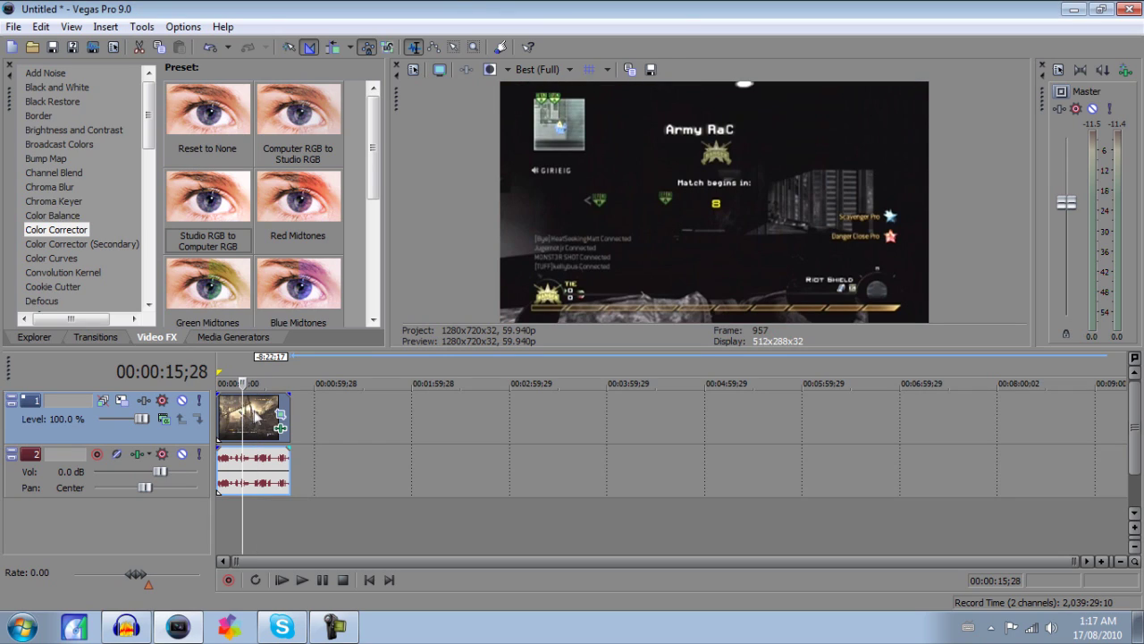
pyautogui.click(369, 579)
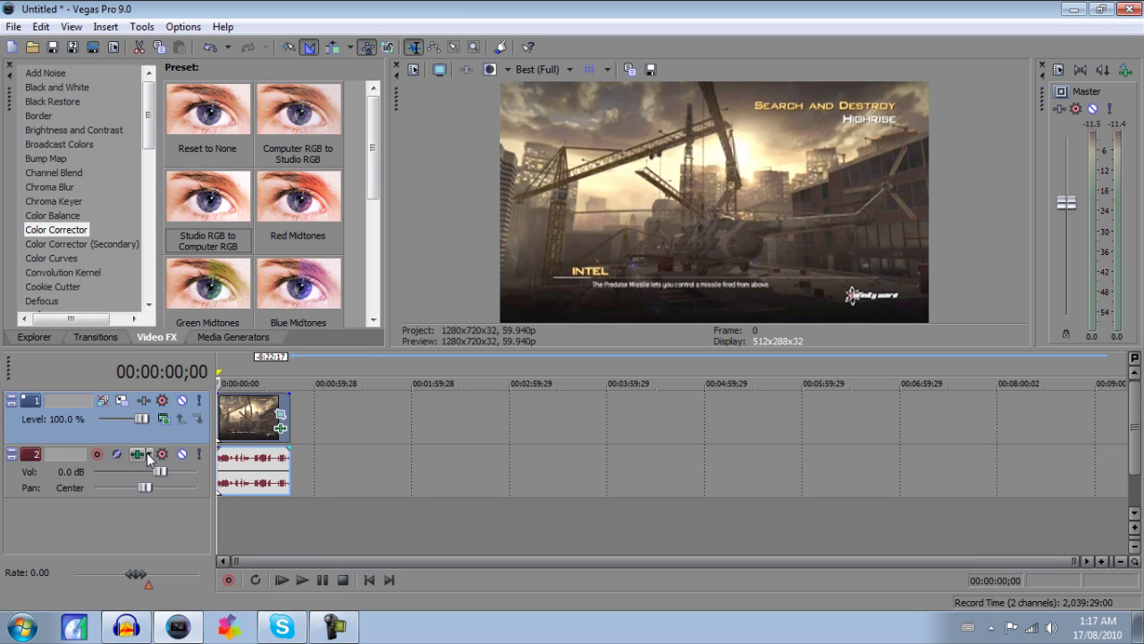
pyautogui.click(37, 336)
# Add the Ace Striker commentary from YouTube/Audio/Commentary onto a third audio track, nudged slightly later.
pyautogui.click(73, 472)
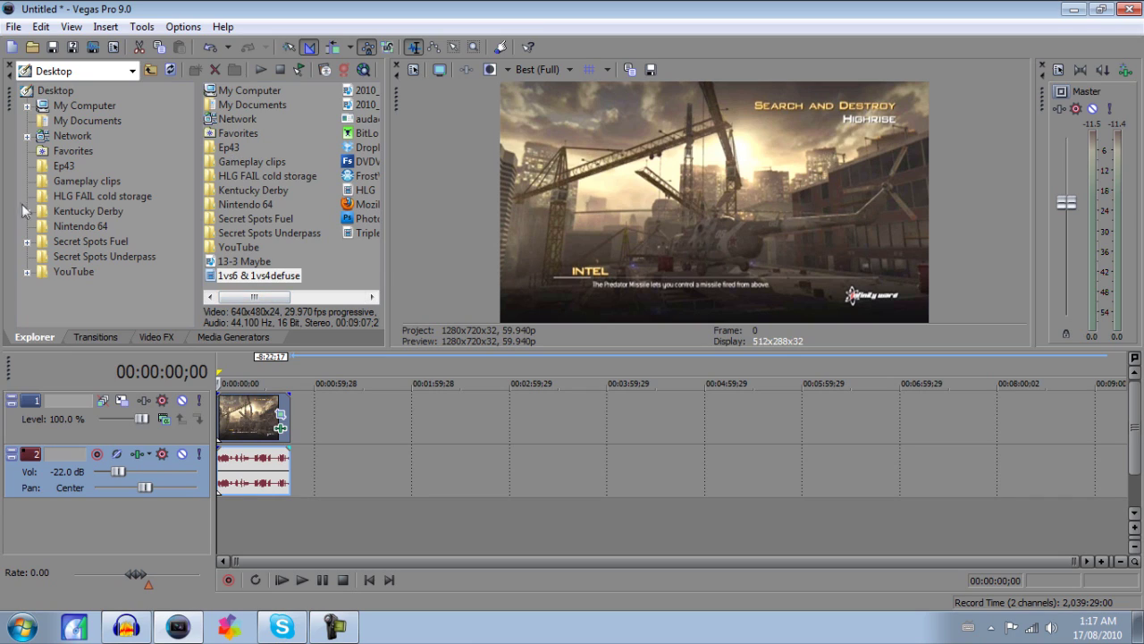
pyautogui.doubleClick(66, 271)
pyautogui.doubleClick(232, 91)
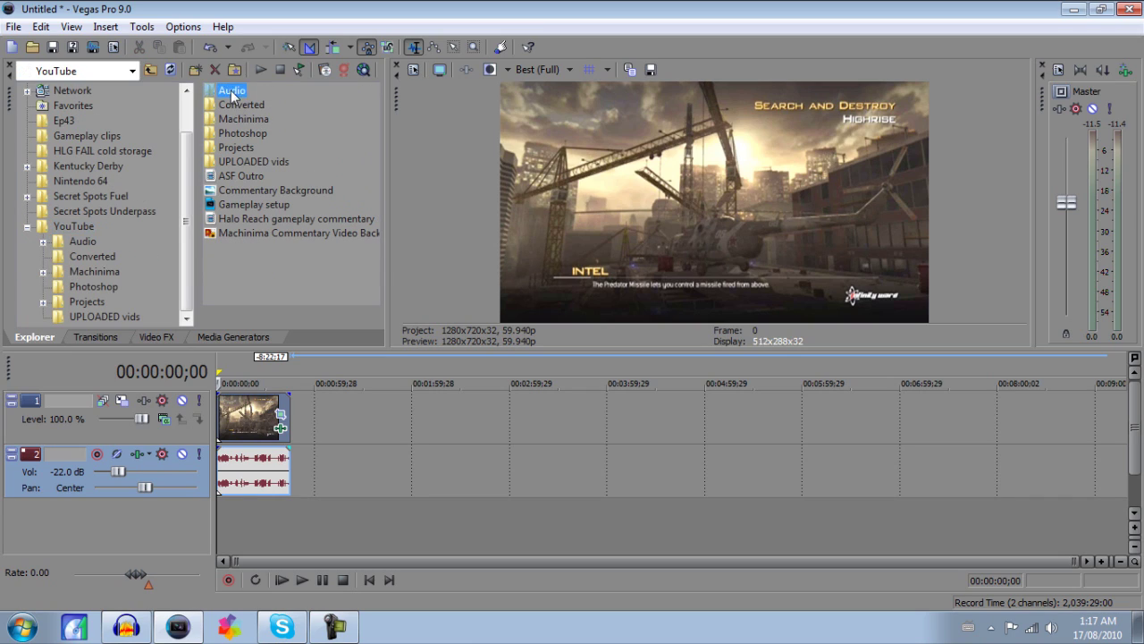
pyautogui.doubleClick(237, 90)
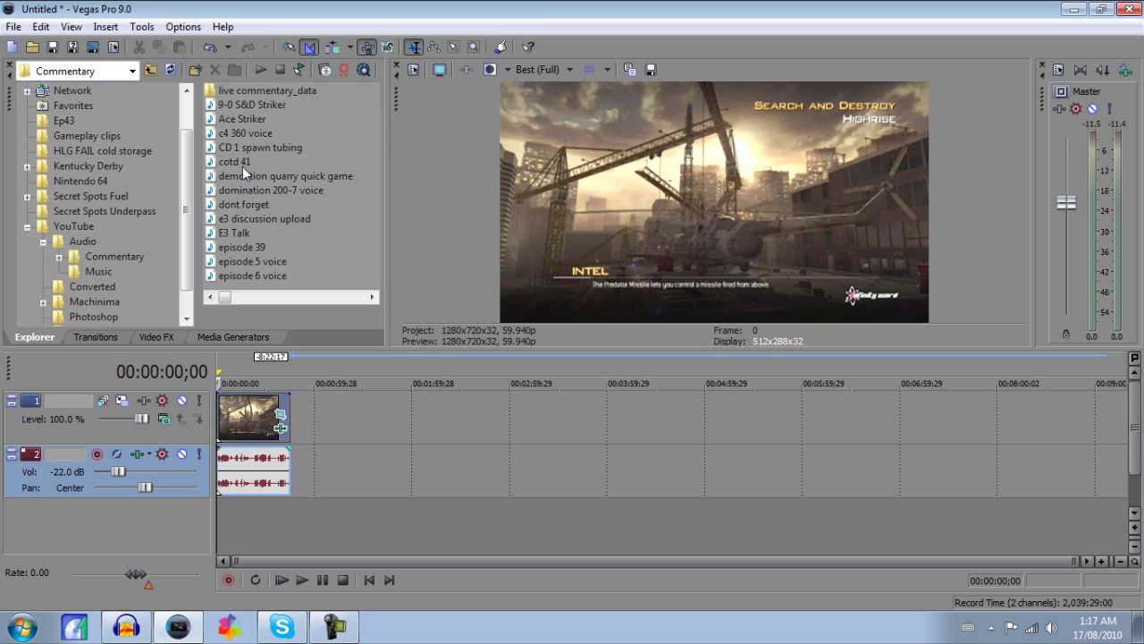
pyautogui.click(262, 149)
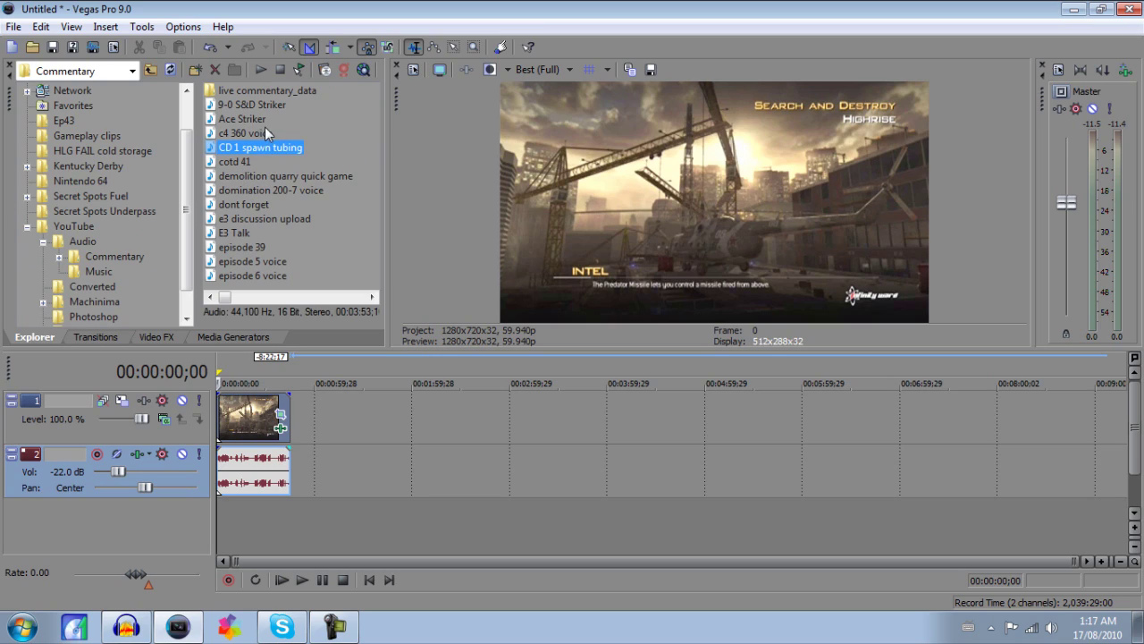
pyautogui.moveTo(255, 119); pyautogui.dragTo(222, 532)
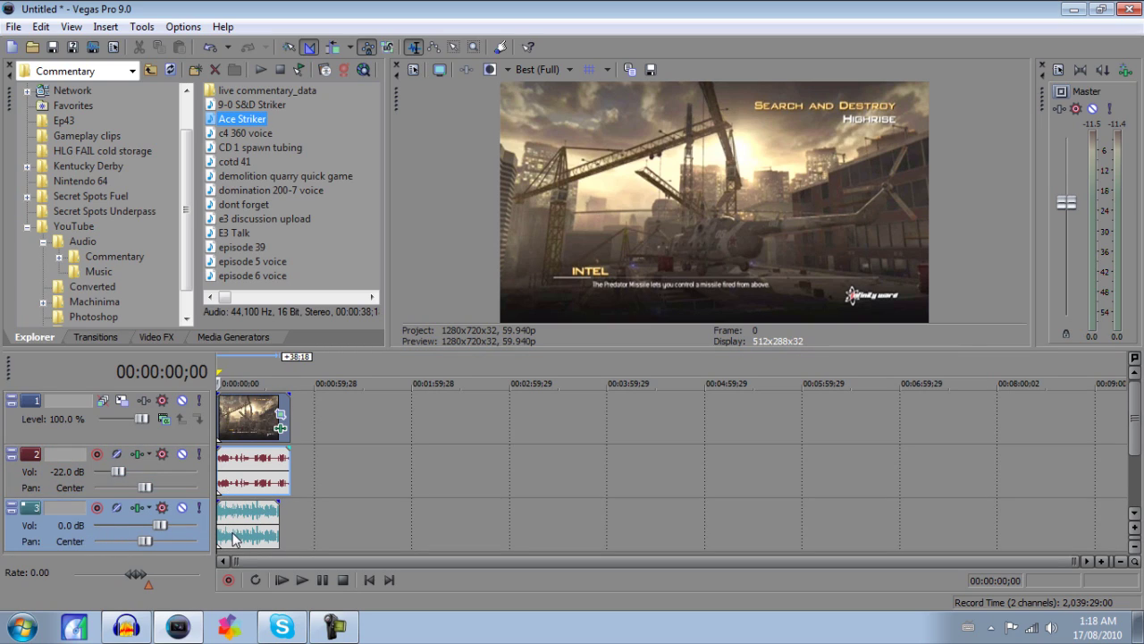
pyautogui.moveTo(233, 538); pyautogui.dragTo(238, 537)
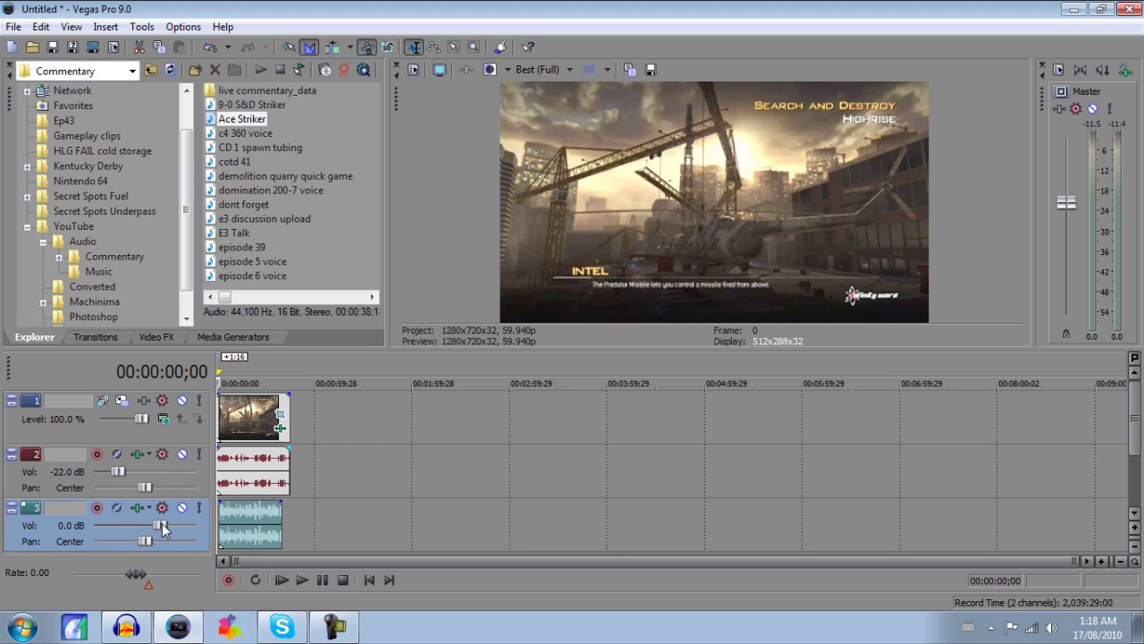
pyautogui.scroll(-1, 162, 526)
pyautogui.moveTo(160, 525); pyautogui.dragTo(162, 525)
pyautogui.click(291, 414)
pyautogui.click(218, 420)
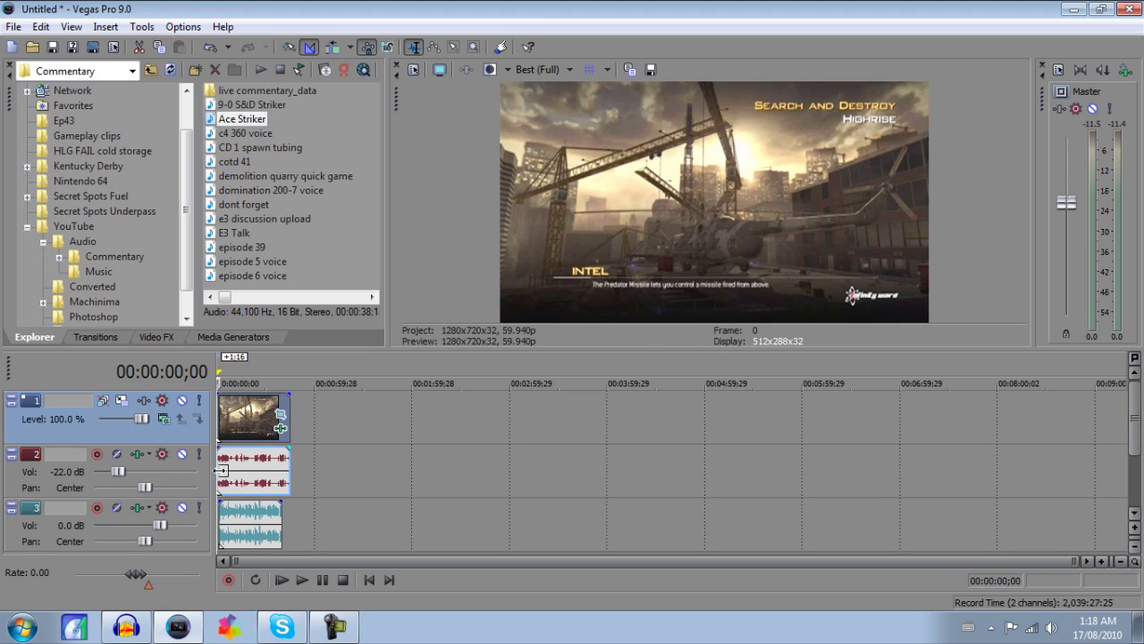
pyautogui.click(224, 412)
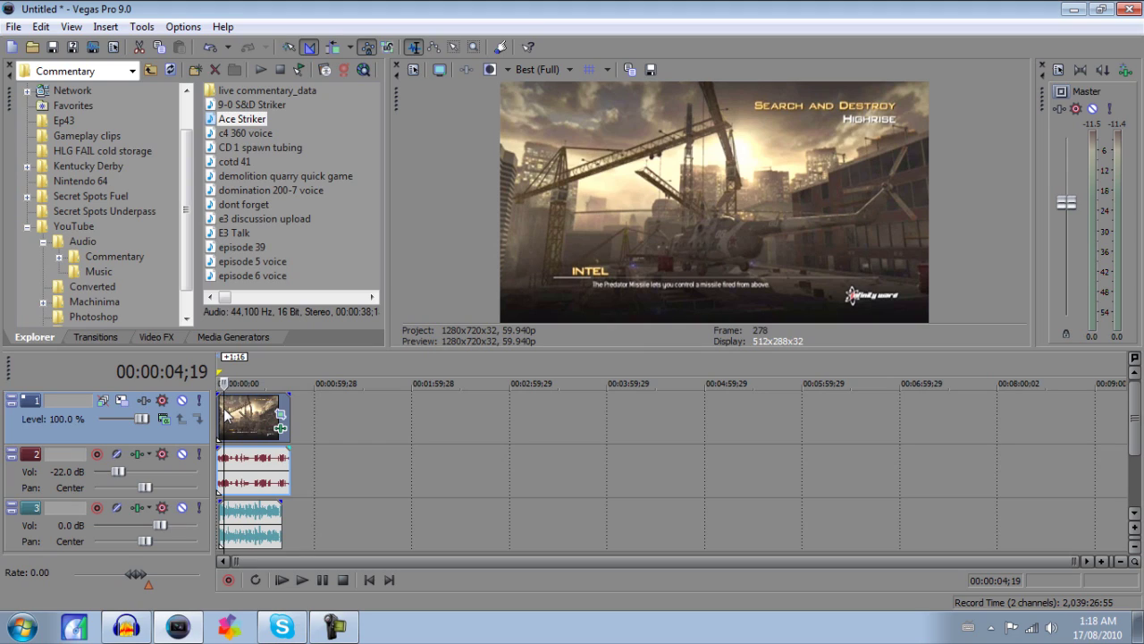
pyautogui.click(368, 579)
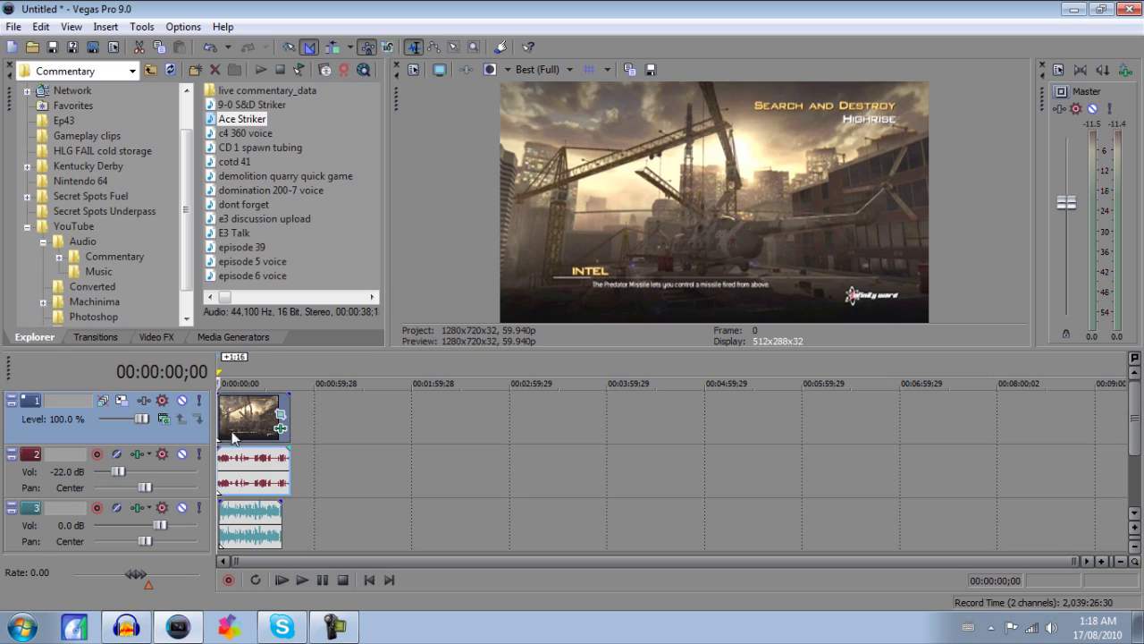
# Open Render As with the HD YouTube .wmv template and Windows Media Video V11 format.
pyautogui.click(14, 27)
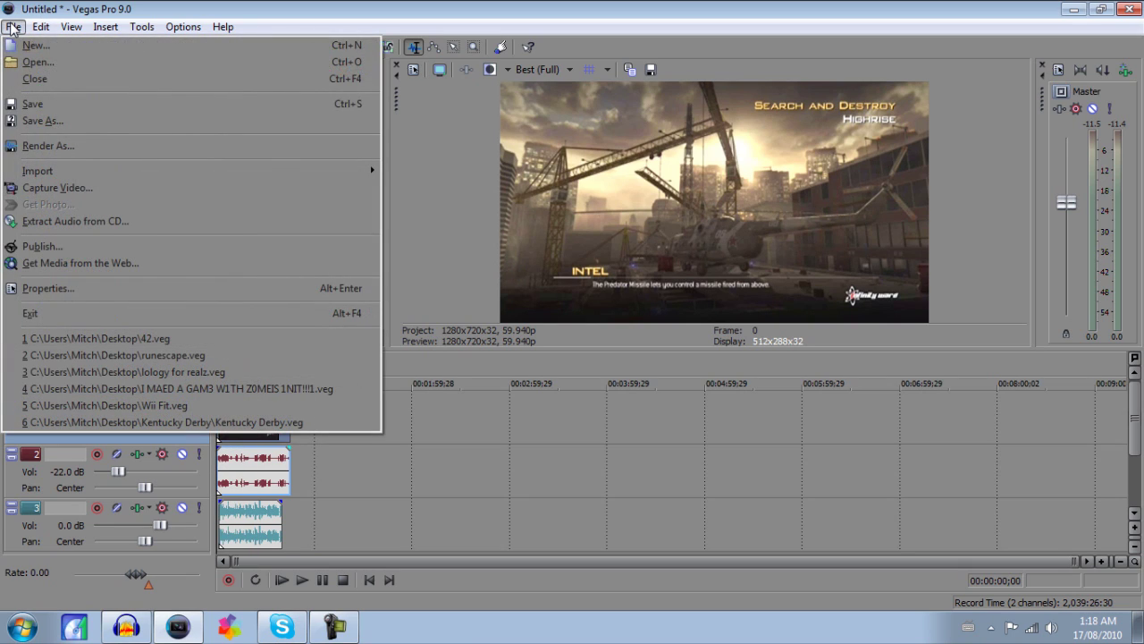
pyautogui.click(35, 148)
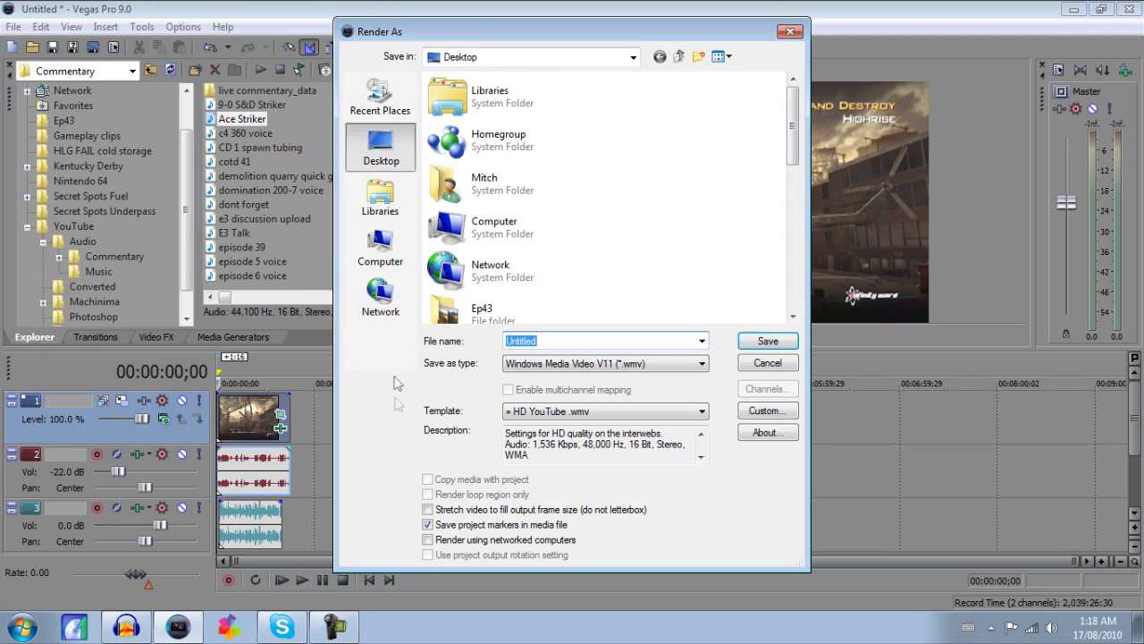
pyautogui.click(677, 413)
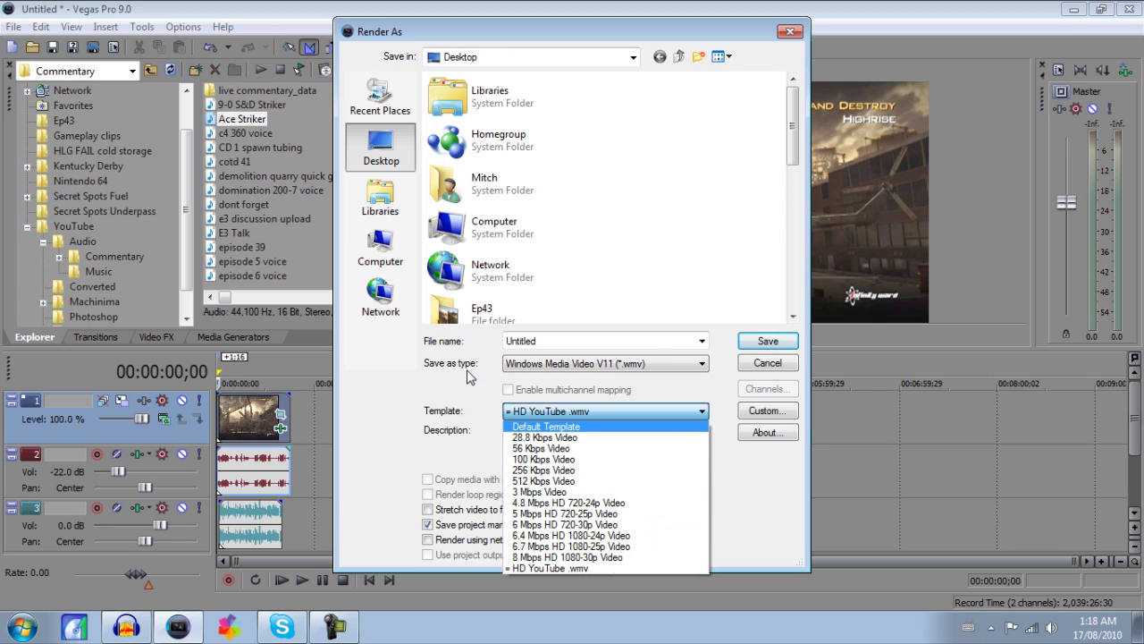
pyautogui.click(423, 372)
pyautogui.click(572, 365)
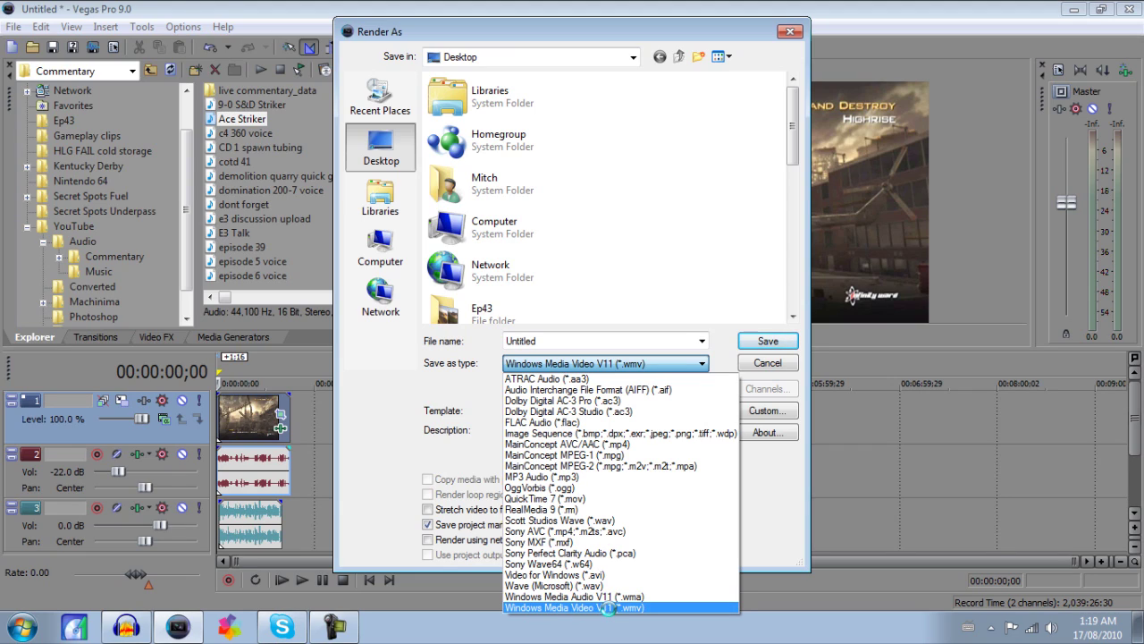
pyautogui.click(607, 608)
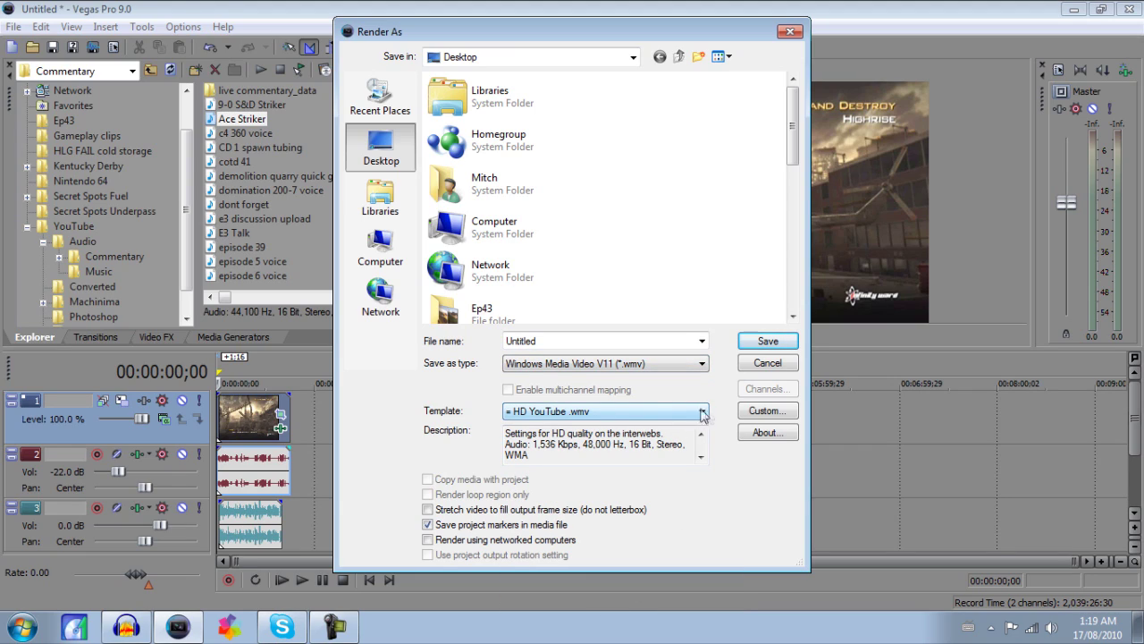
# In the template's custom settings, set Video smoothness to 100 (Sharpest) and view the 6 M bit rate.
pyautogui.click(756, 413)
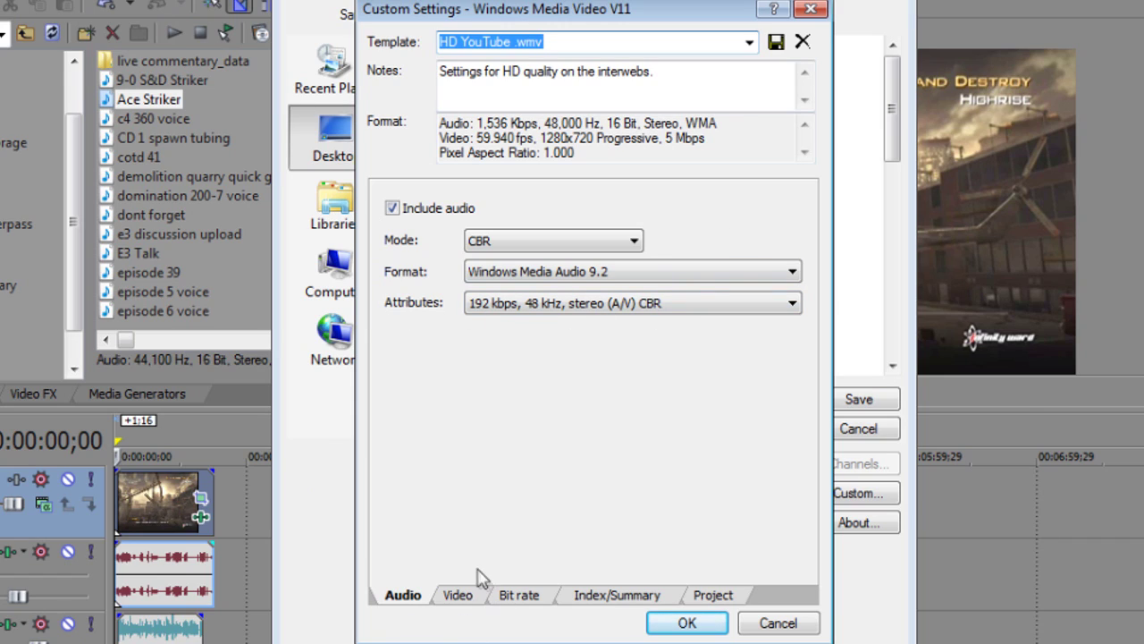
pyautogui.click(458, 595)
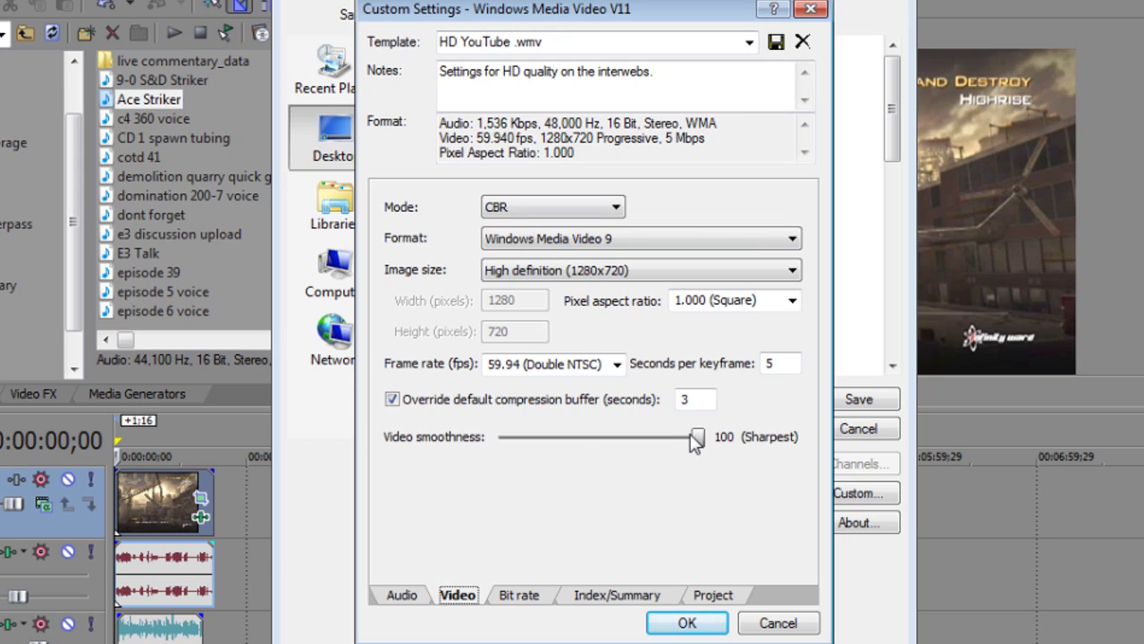
pyautogui.moveTo(696, 438); pyautogui.dragTo(620, 447)
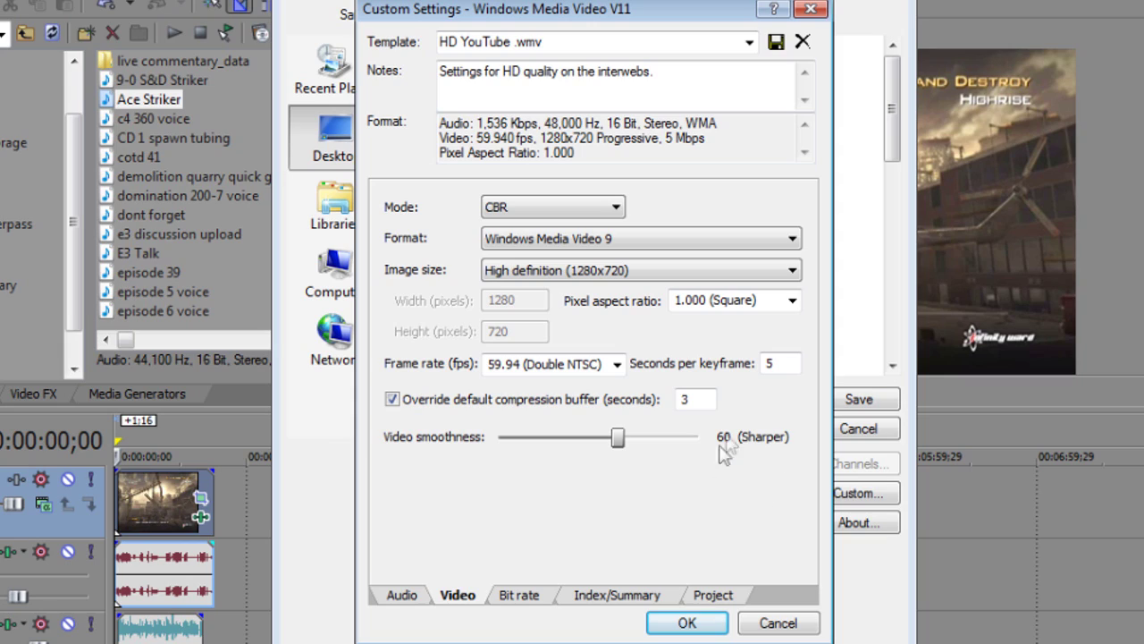
pyautogui.moveTo(617, 436); pyautogui.dragTo(767, 437)
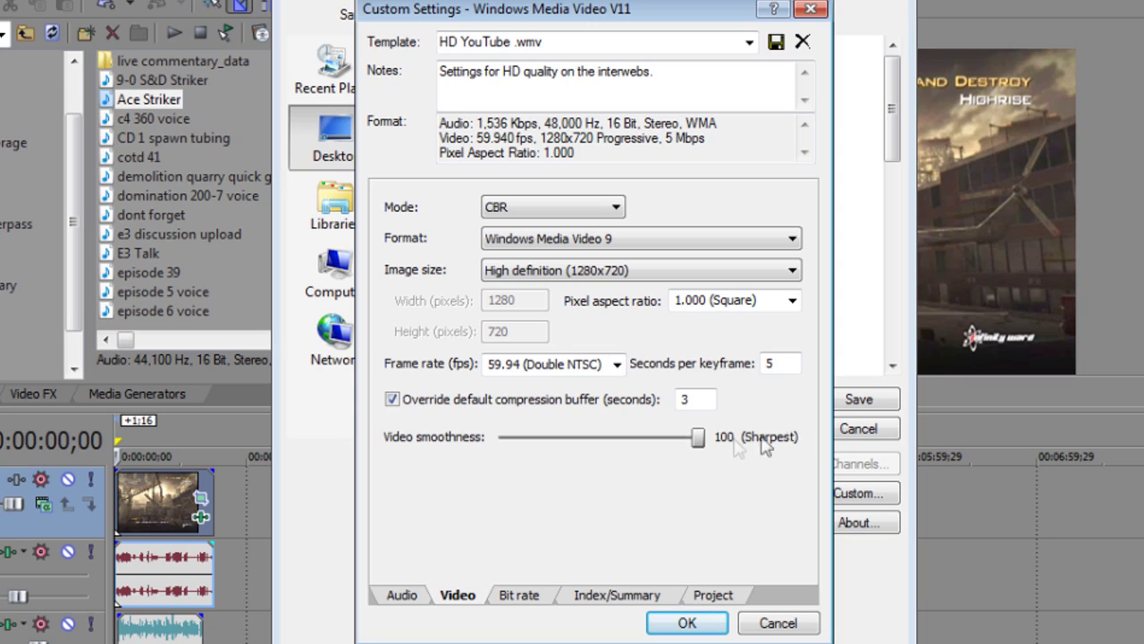
pyautogui.click(519, 596)
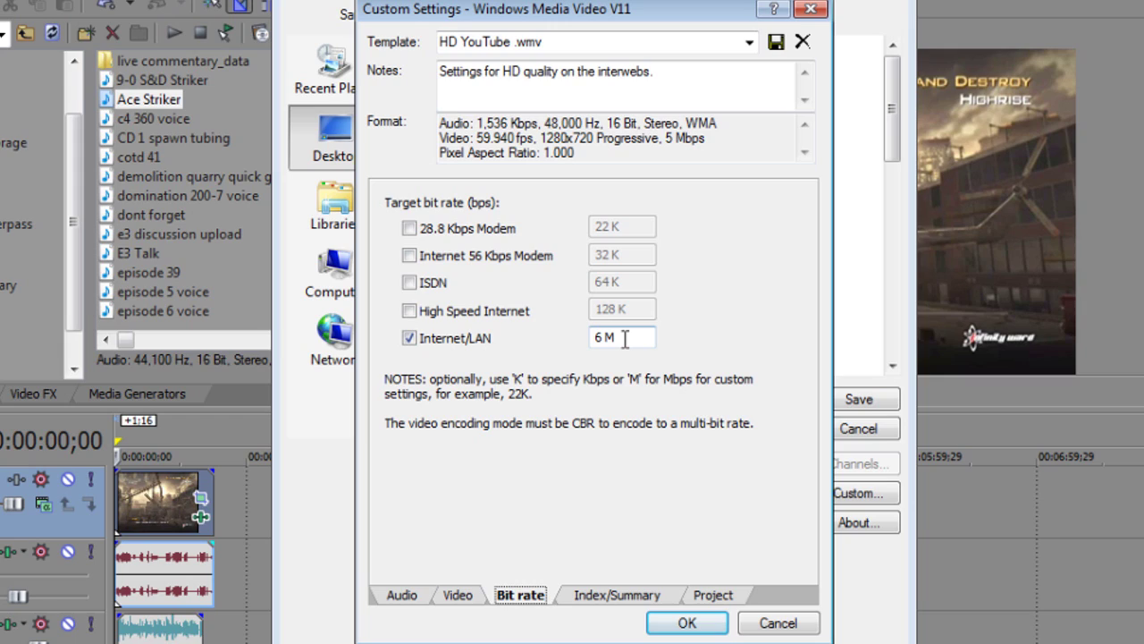
# Review the 6 M bit rate, Index/Summary and 192 kbps audio settings, keeping rendering quality at (Use Project Settings).
pyautogui.moveTo(615, 337); pyautogui.dragTo(557, 348)
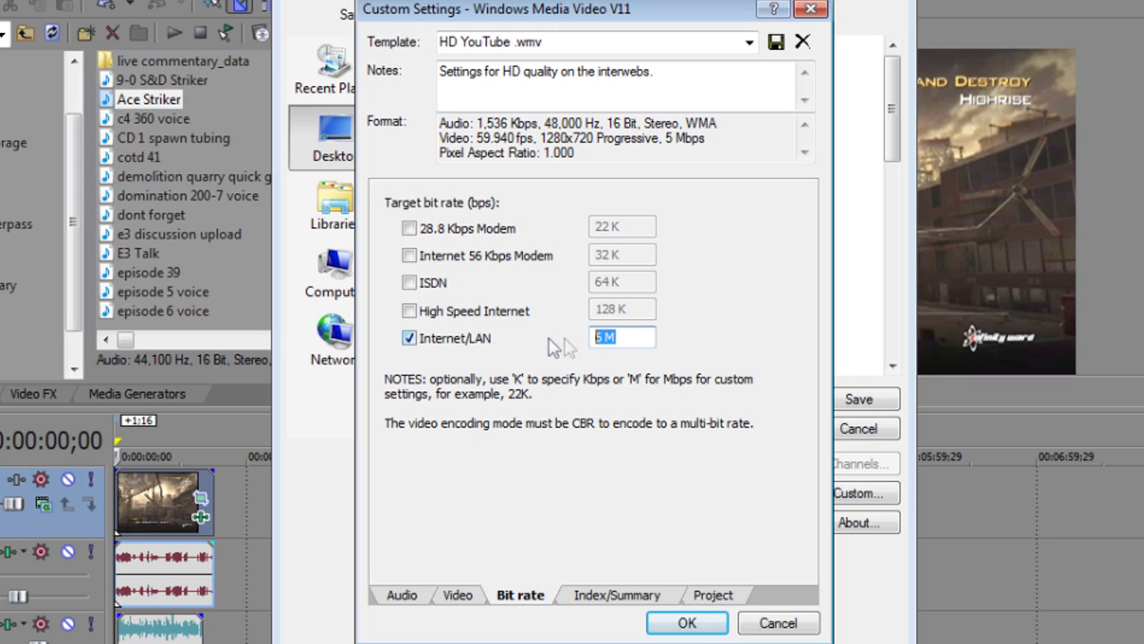
pyautogui.click(629, 338)
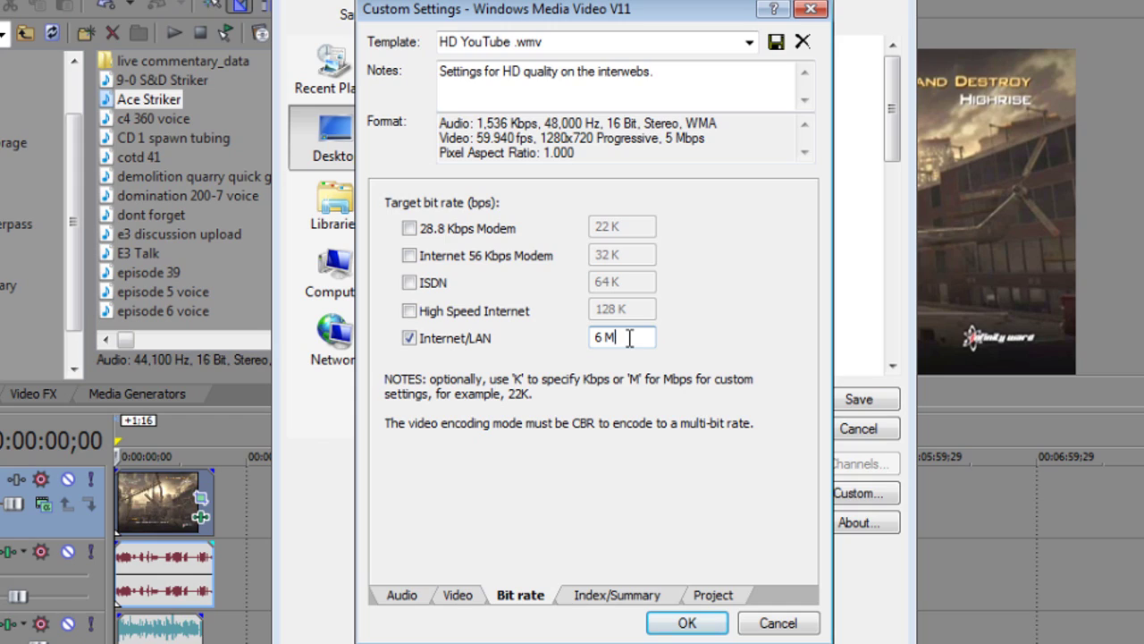
pyautogui.click(597, 604)
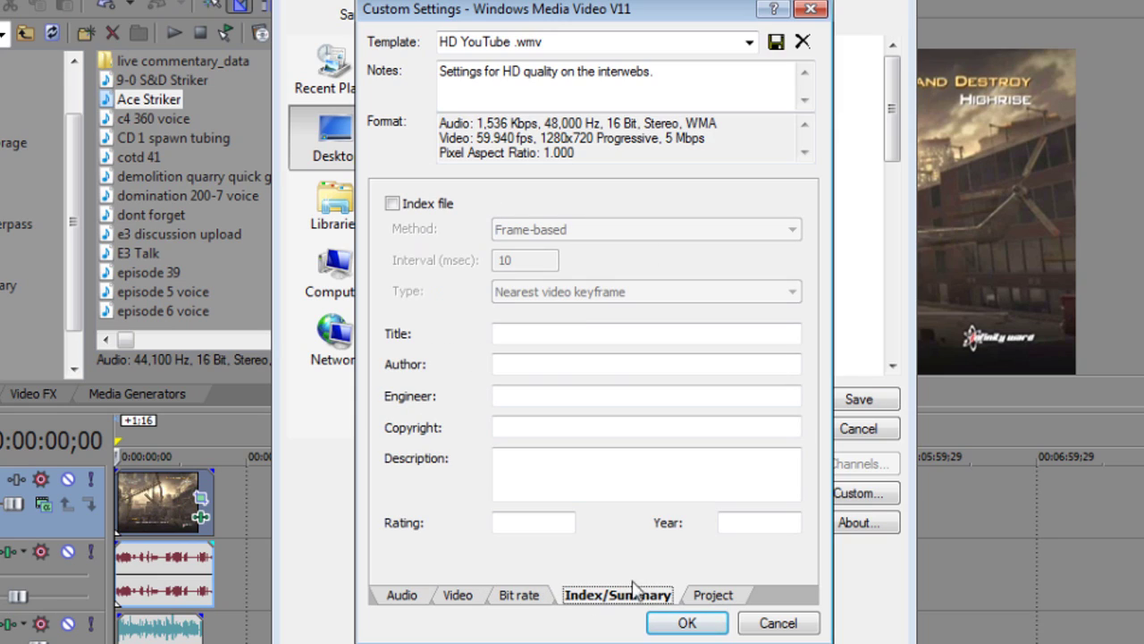
pyautogui.click(726, 604)
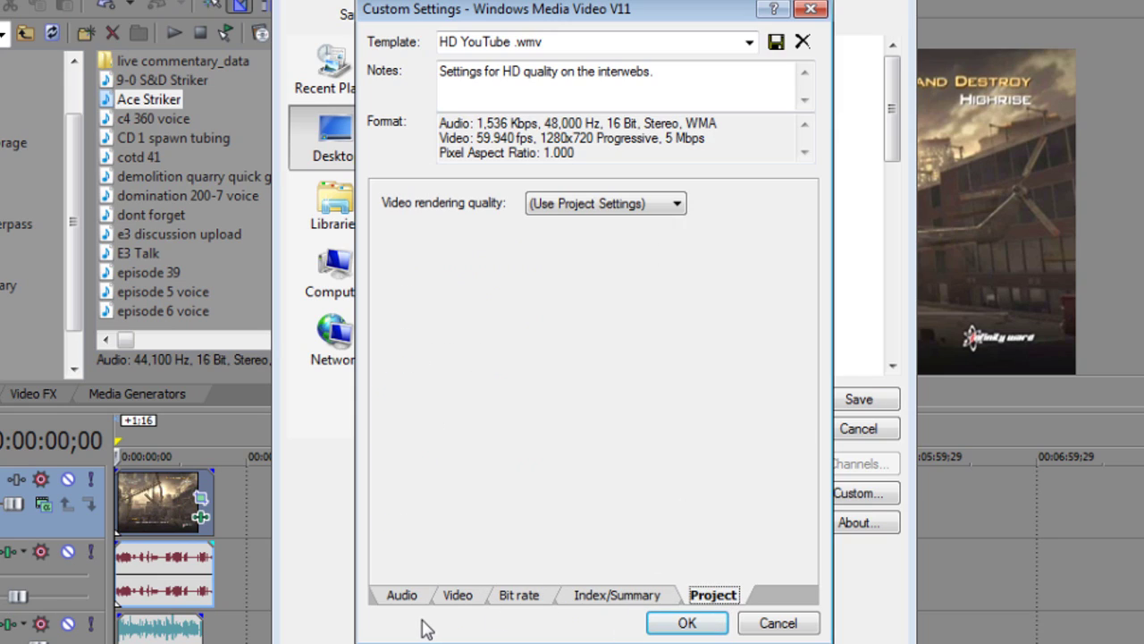
pyautogui.click(402, 595)
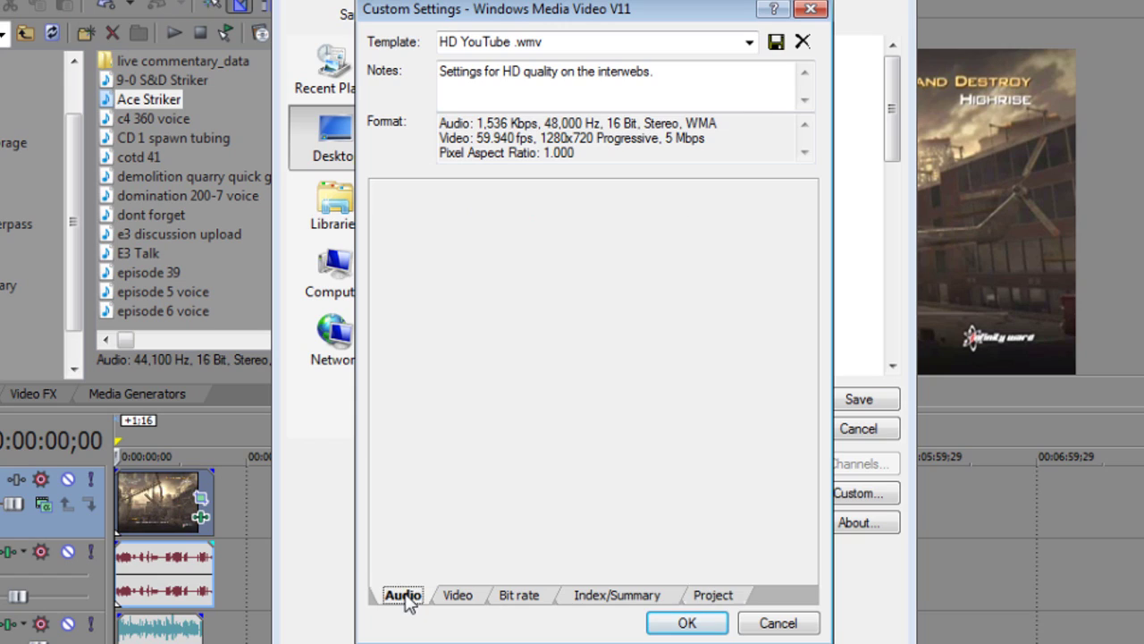
pyautogui.click(726, 592)
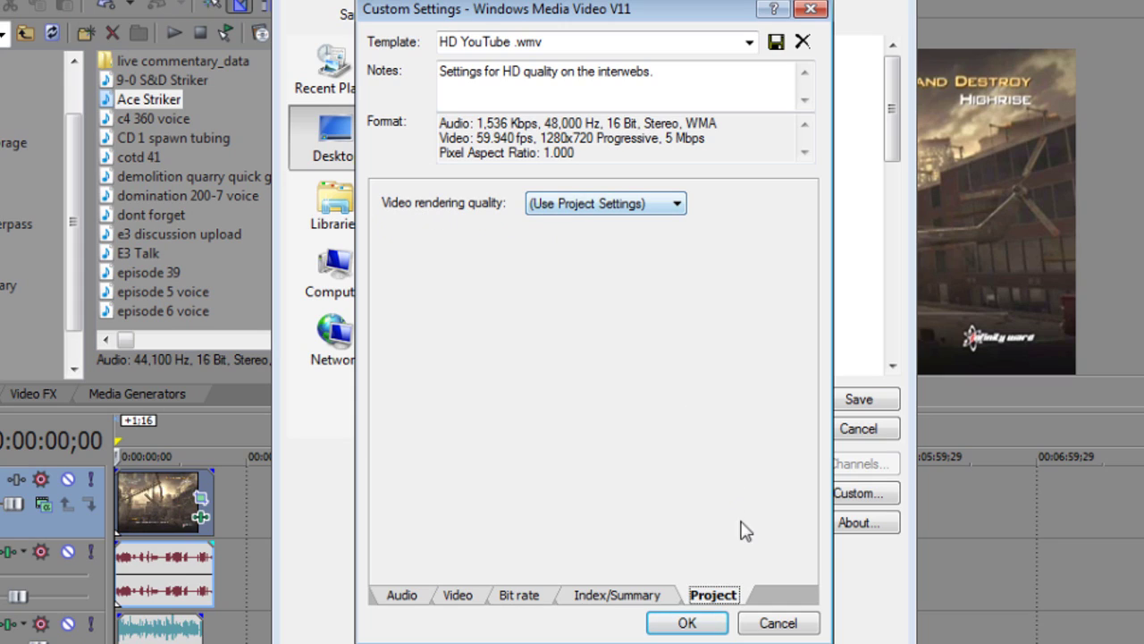
pyautogui.click(682, 204)
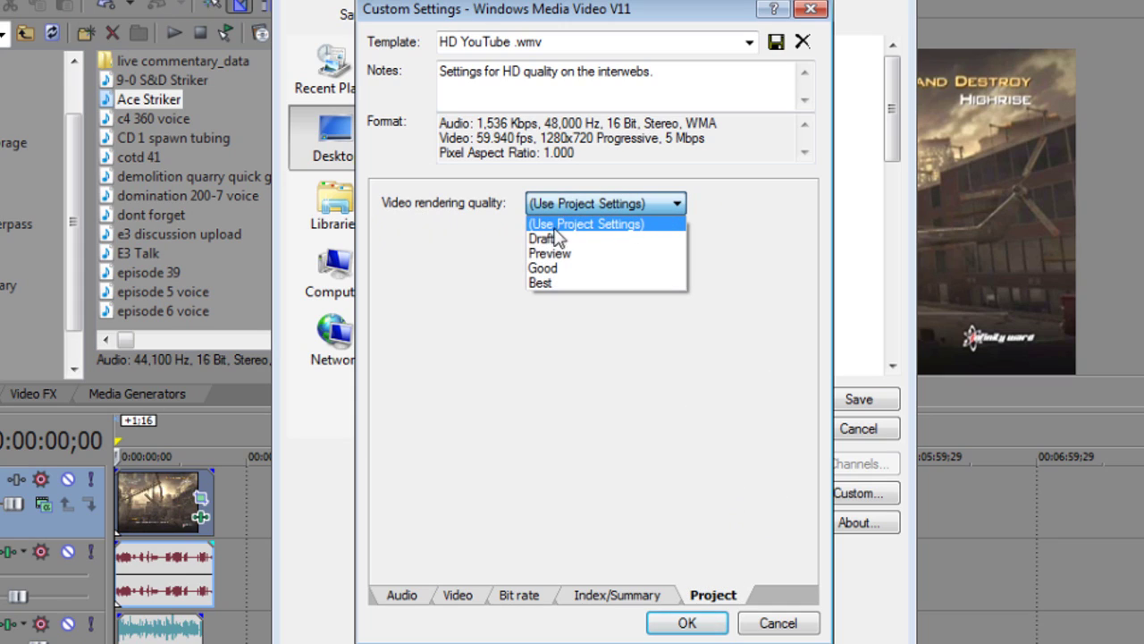
pyautogui.click(597, 225)
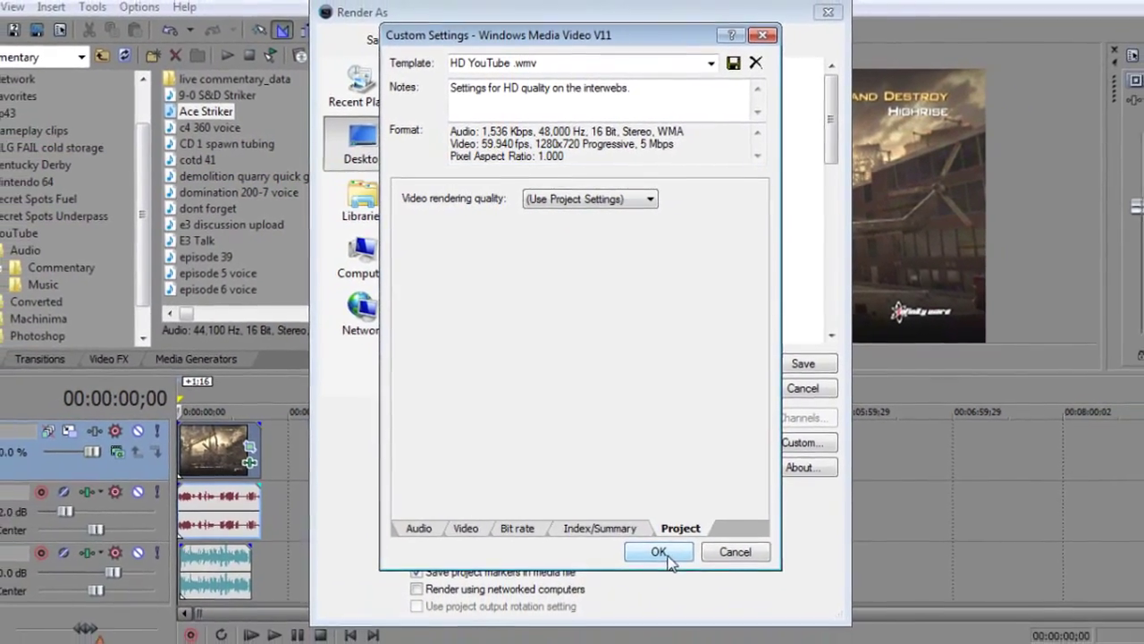
# Accept the custom settings and reselect the HD YouTube .wmv render template.
pyautogui.click(662, 552)
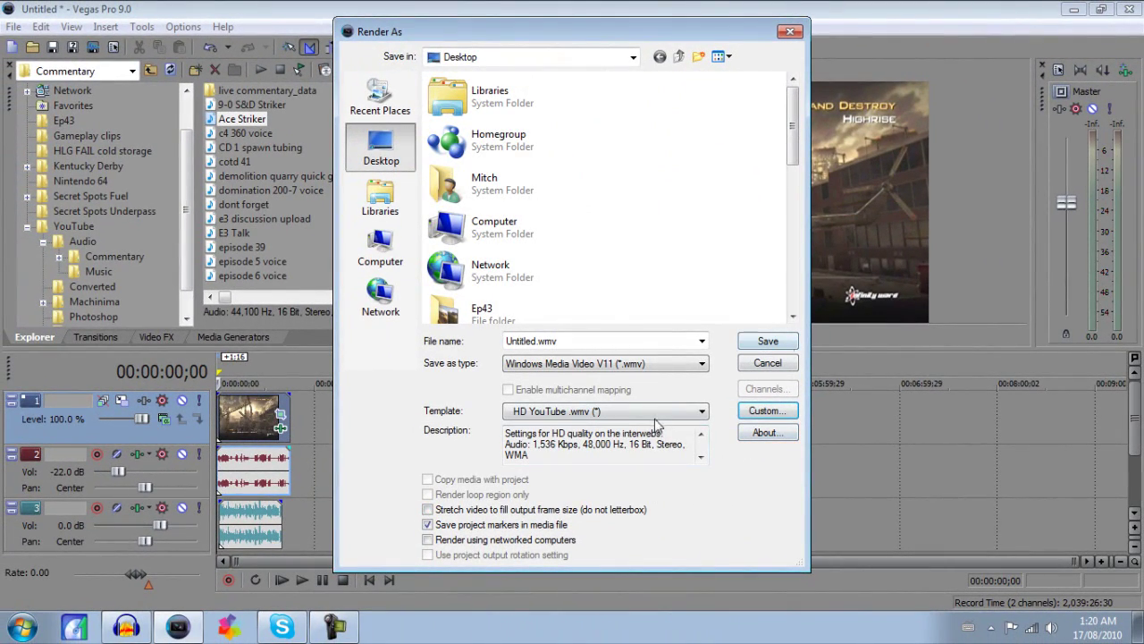
pyautogui.click(694, 411)
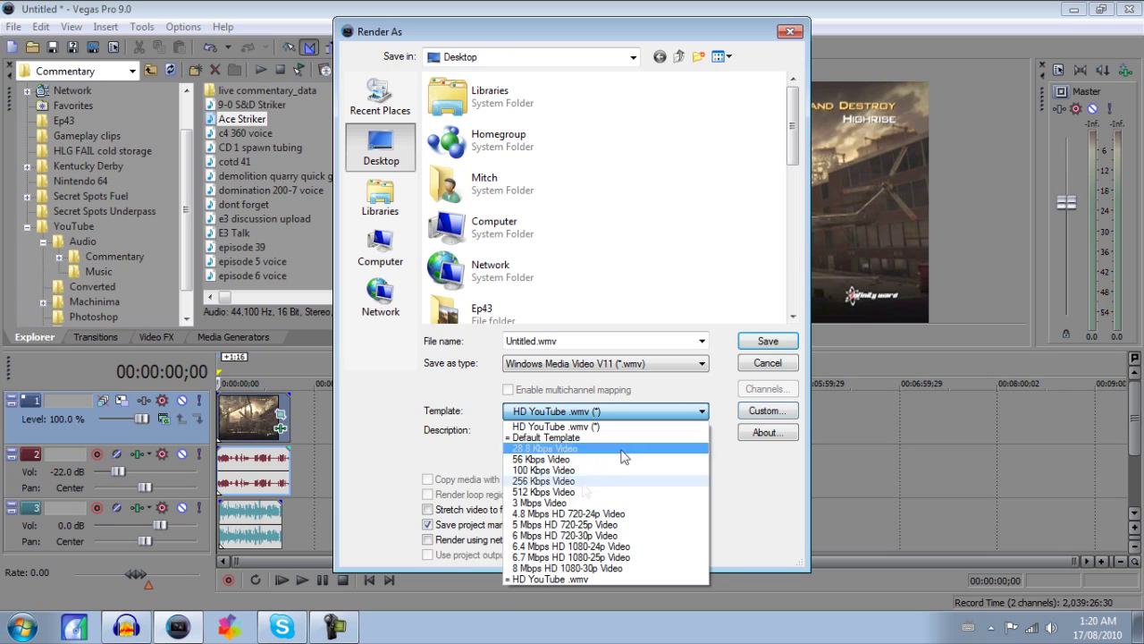
pyautogui.click(521, 580)
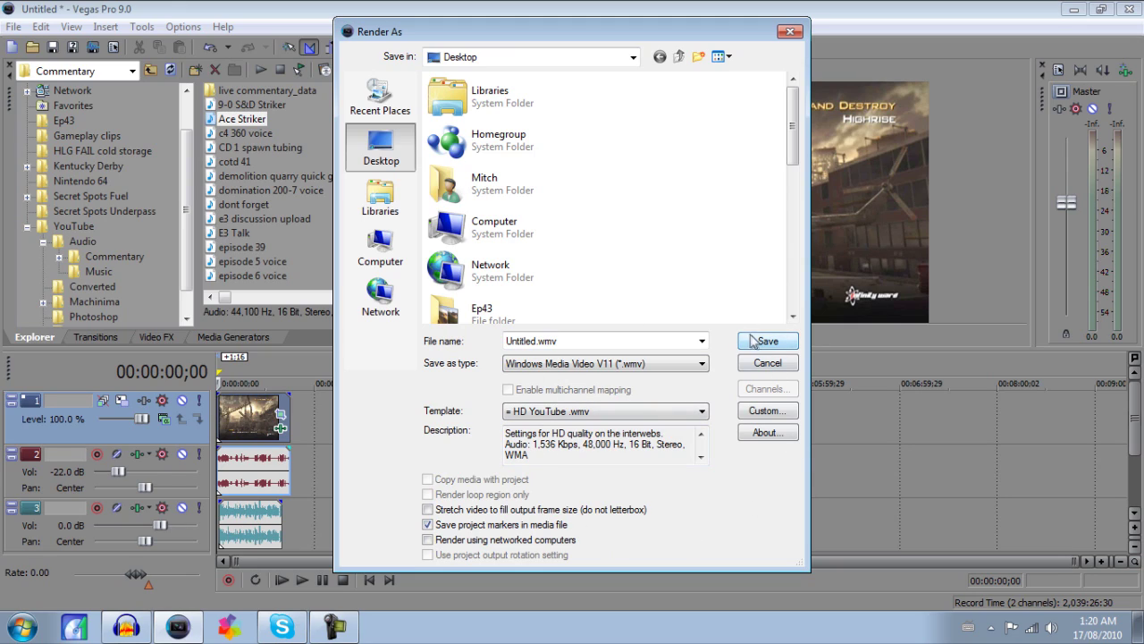
# Overwrite the output file name with 'D', then cancel the render dialog without rendering.
pyautogui.doubleClick(573, 343)
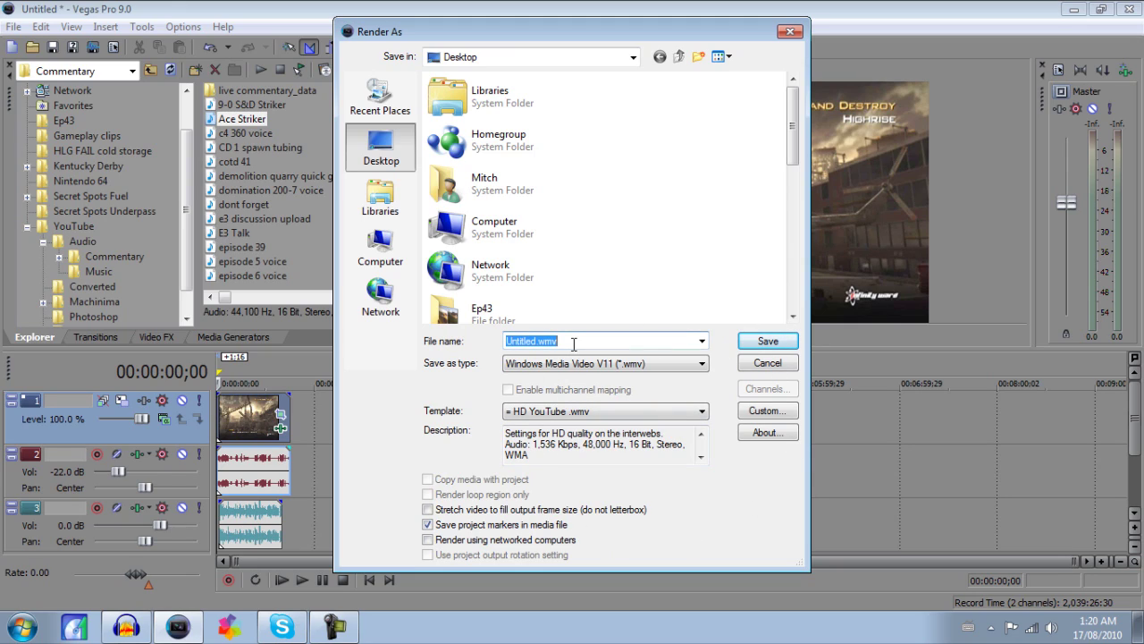
pyautogui.write('DICKSAS FASDF ASDF')
pyautogui.moveTo(606, 339); pyautogui.dragTo(493, 344)
pyautogui.write('D')
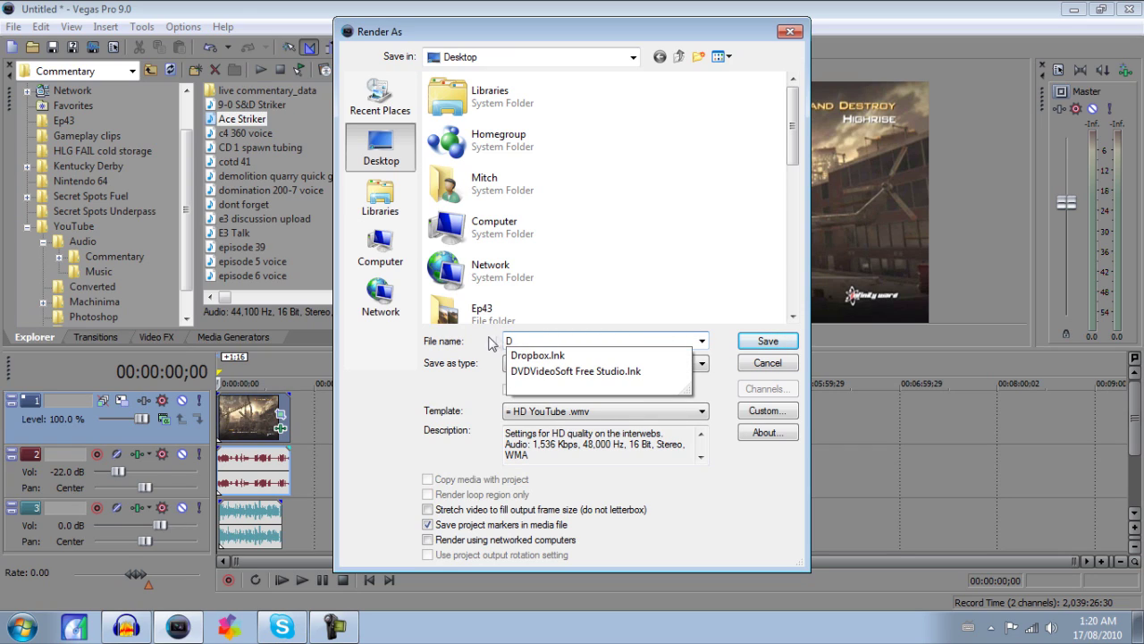
pyautogui.click(784, 366)
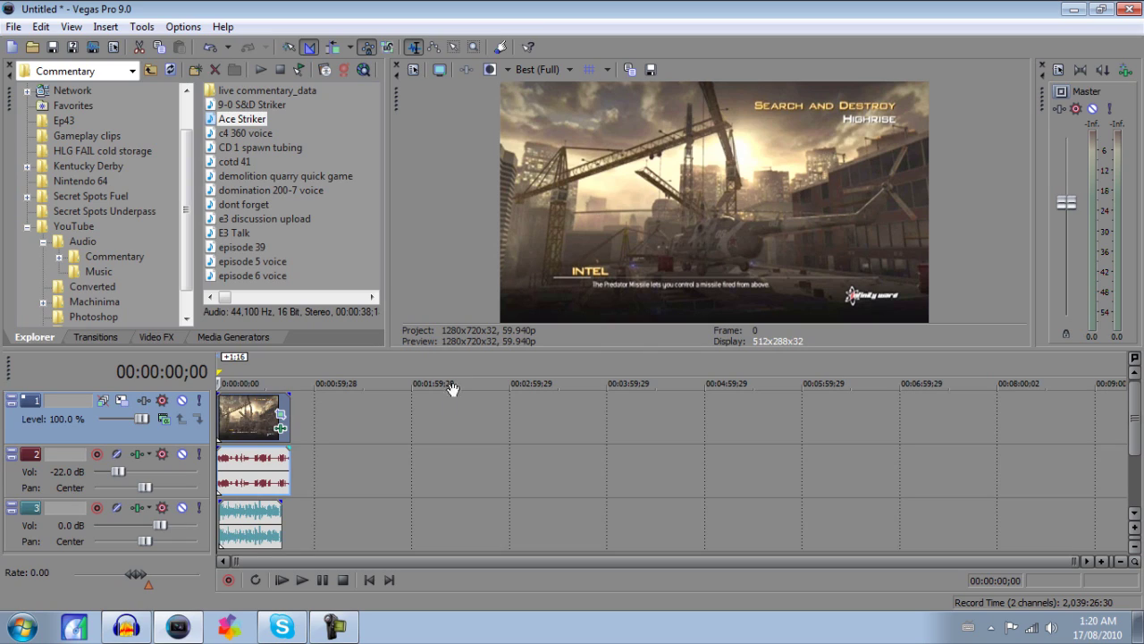
# Bring up the screen recorder's capture window from the taskbar.
pyautogui.click(334, 627)
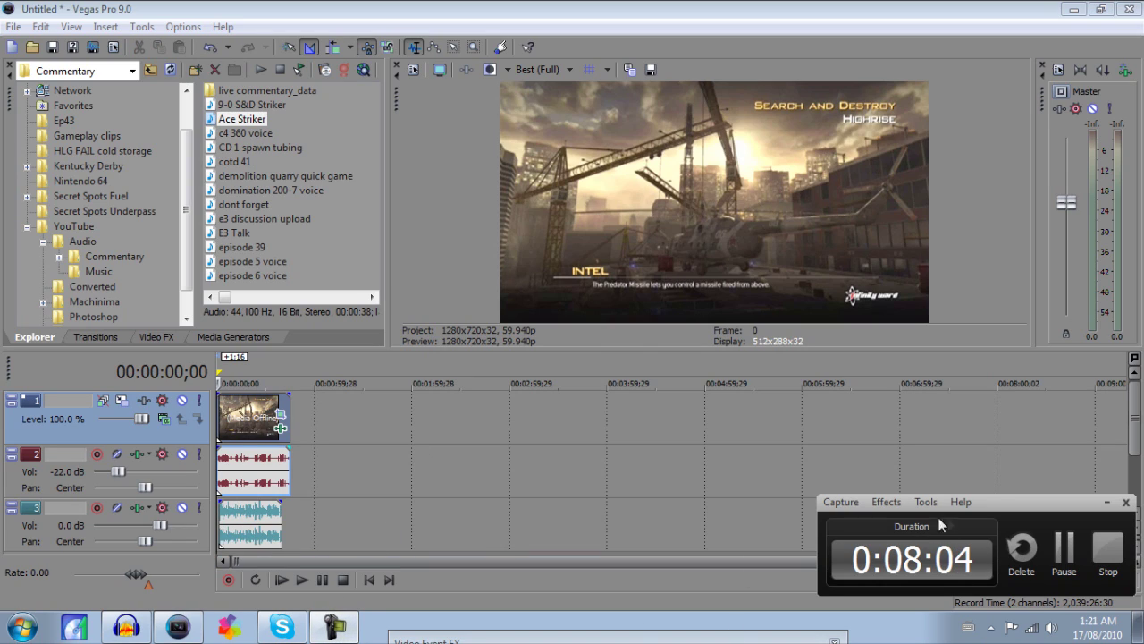